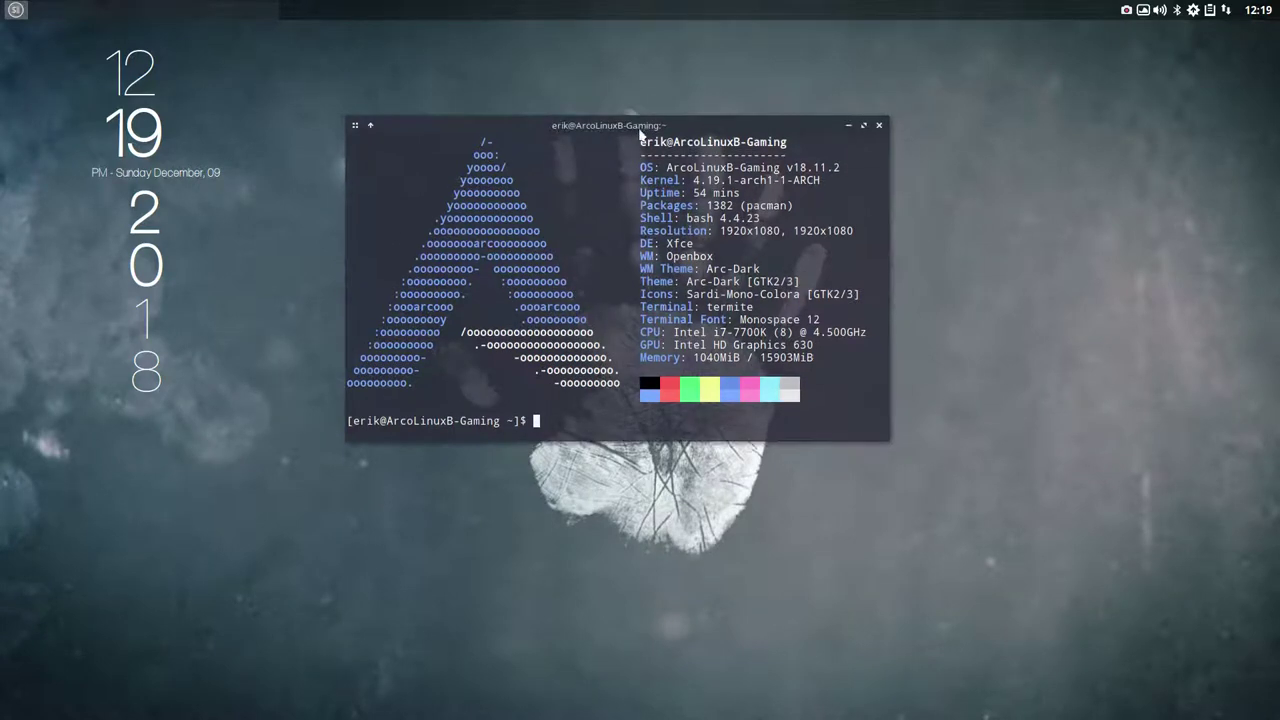
Close the terminal window and examine the entry icons in the Games and Development categories of the desktop menu.
click(879, 125)
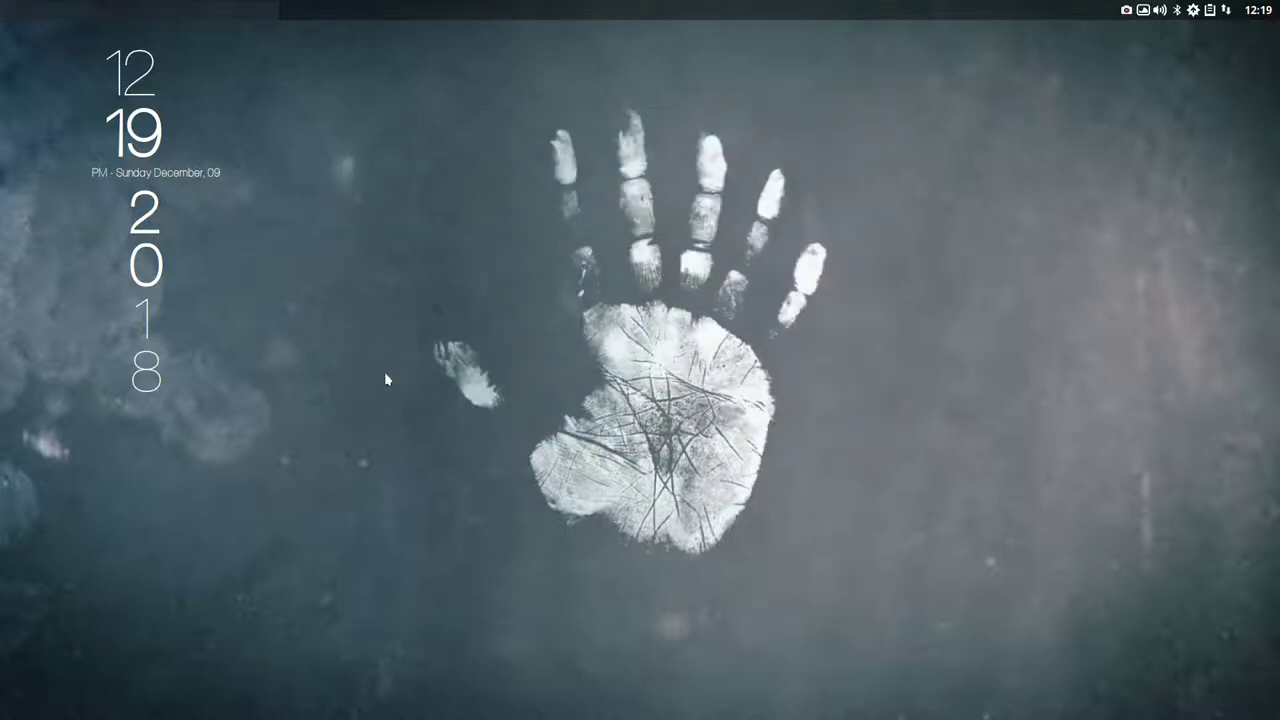
right_click(466, 344)
mouse_move(518, 316)
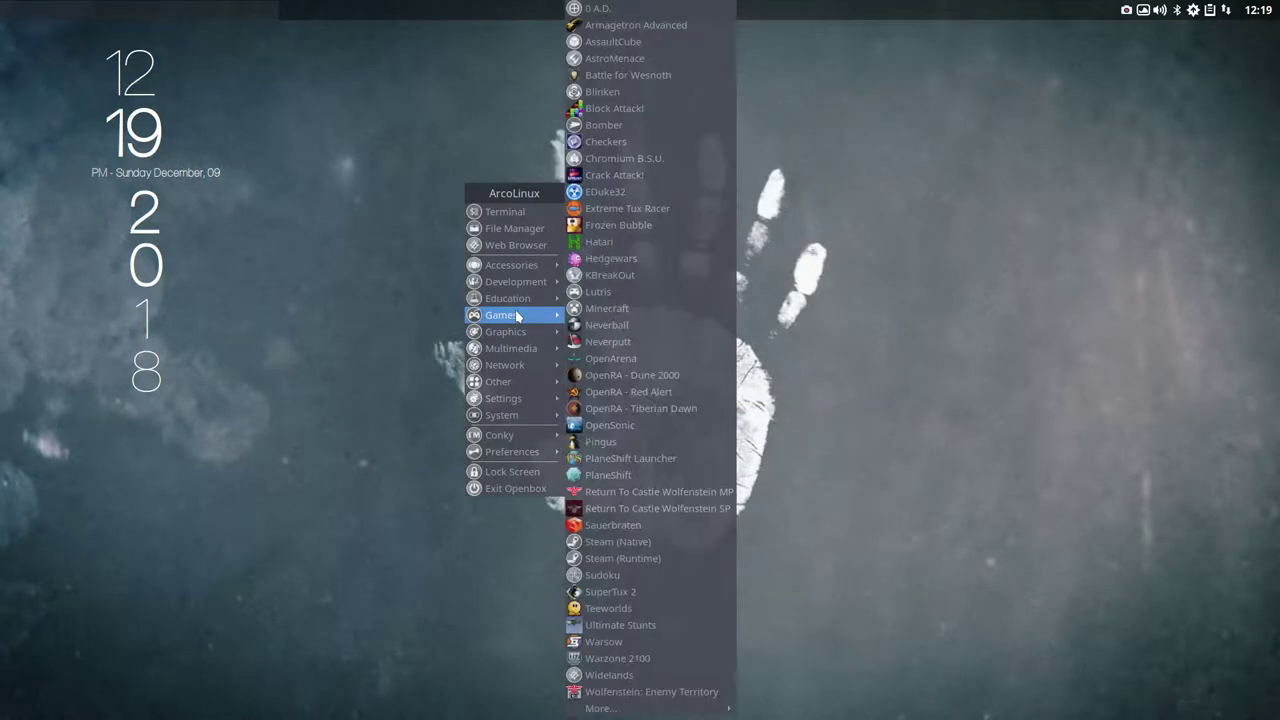
mouse_move(545, 298)
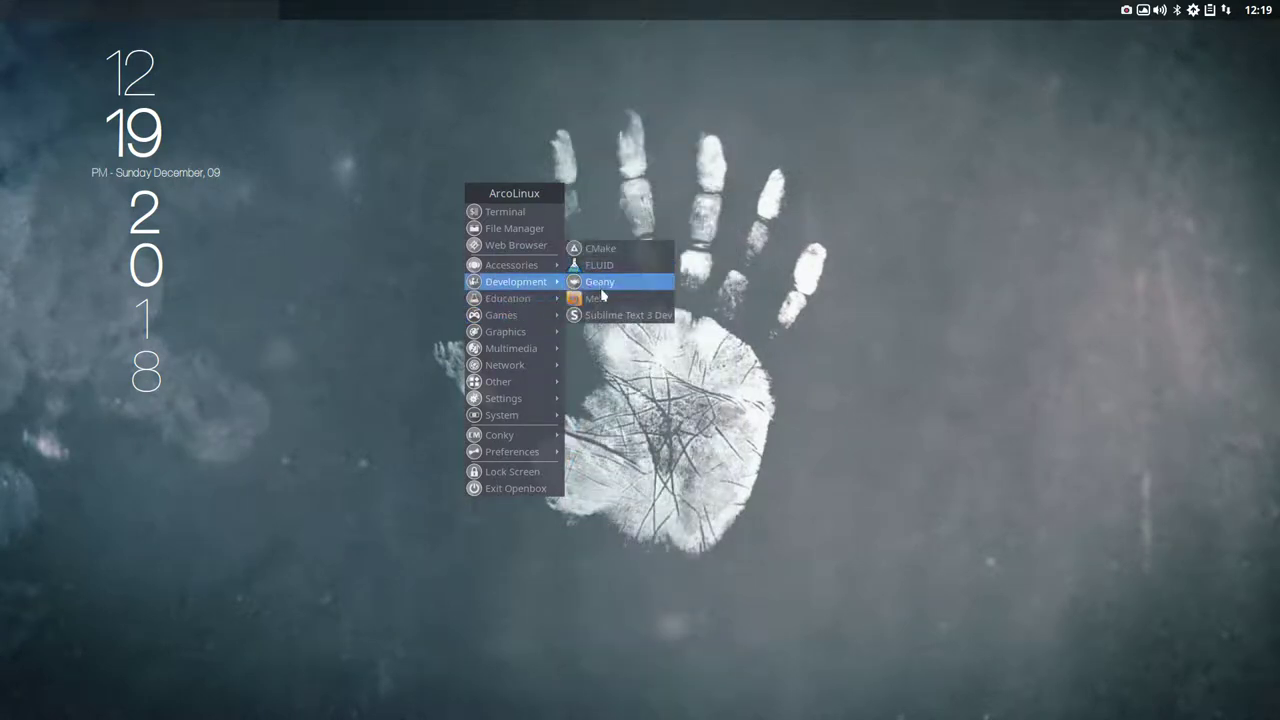
mouse_move(512, 352)
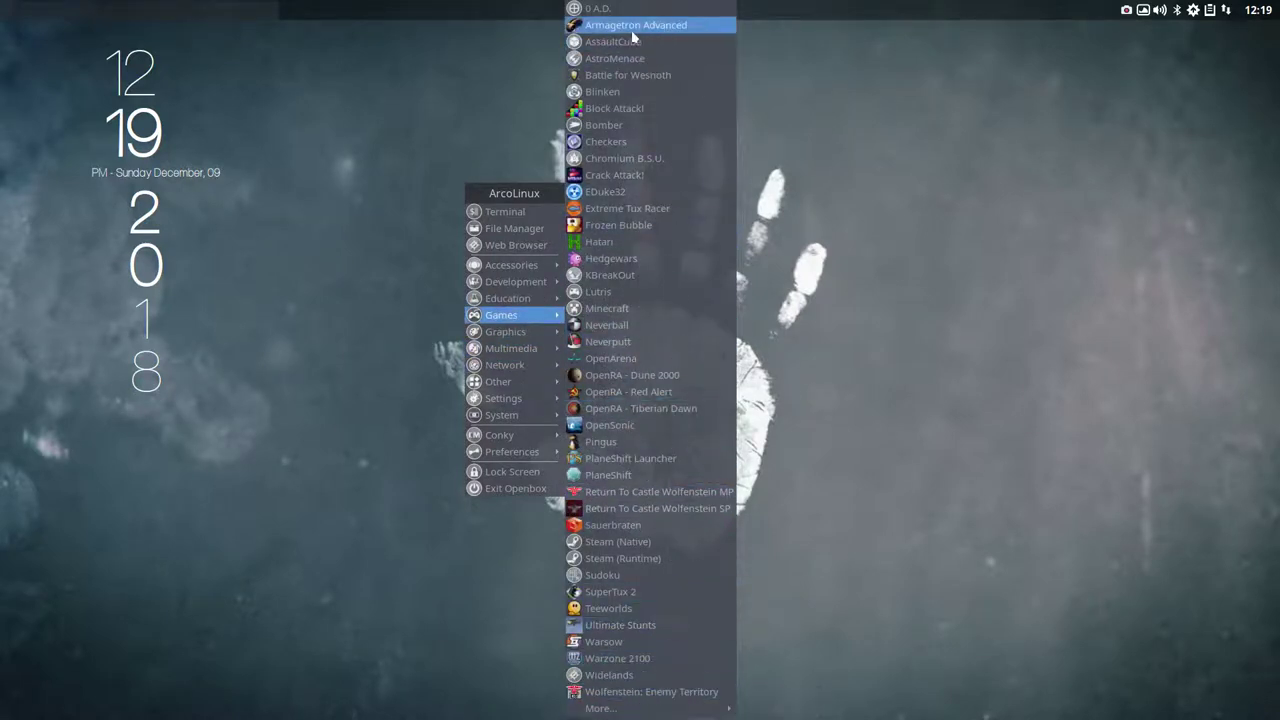
Generate a pipe menu without icons using Obmenu-Generator and check its Games category.
mouse_move(510, 452)
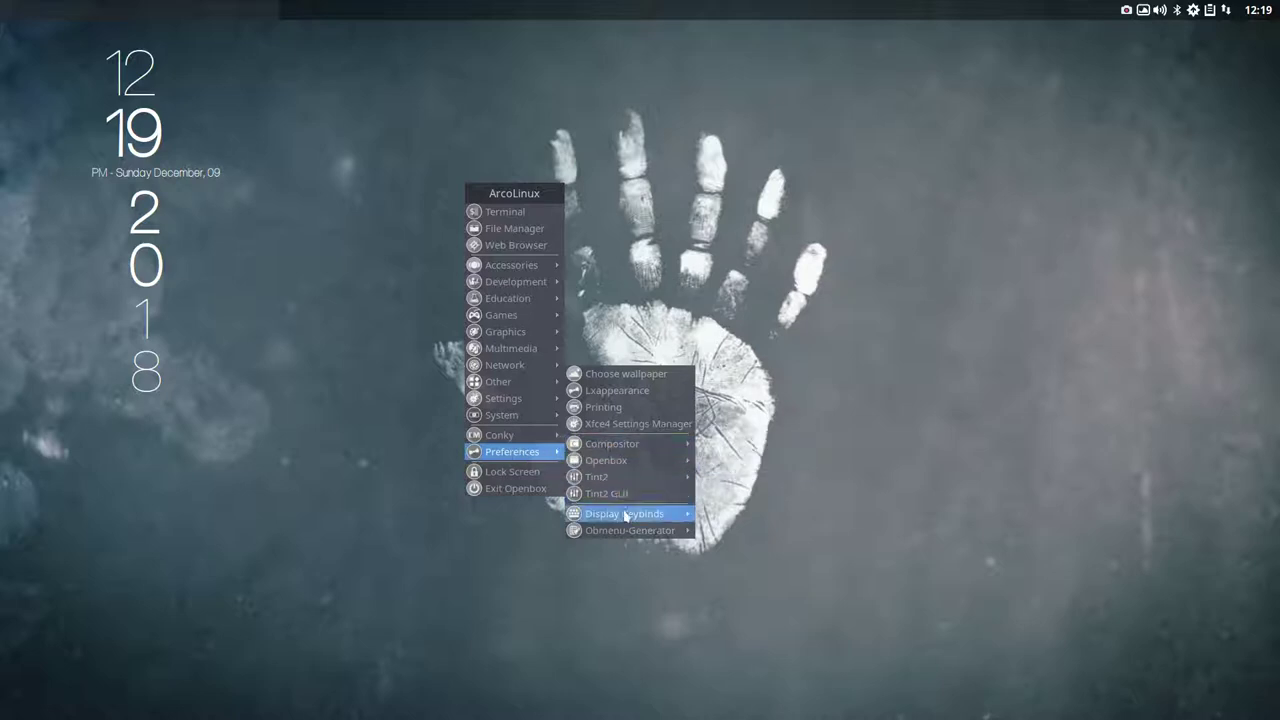
mouse_move(657, 535)
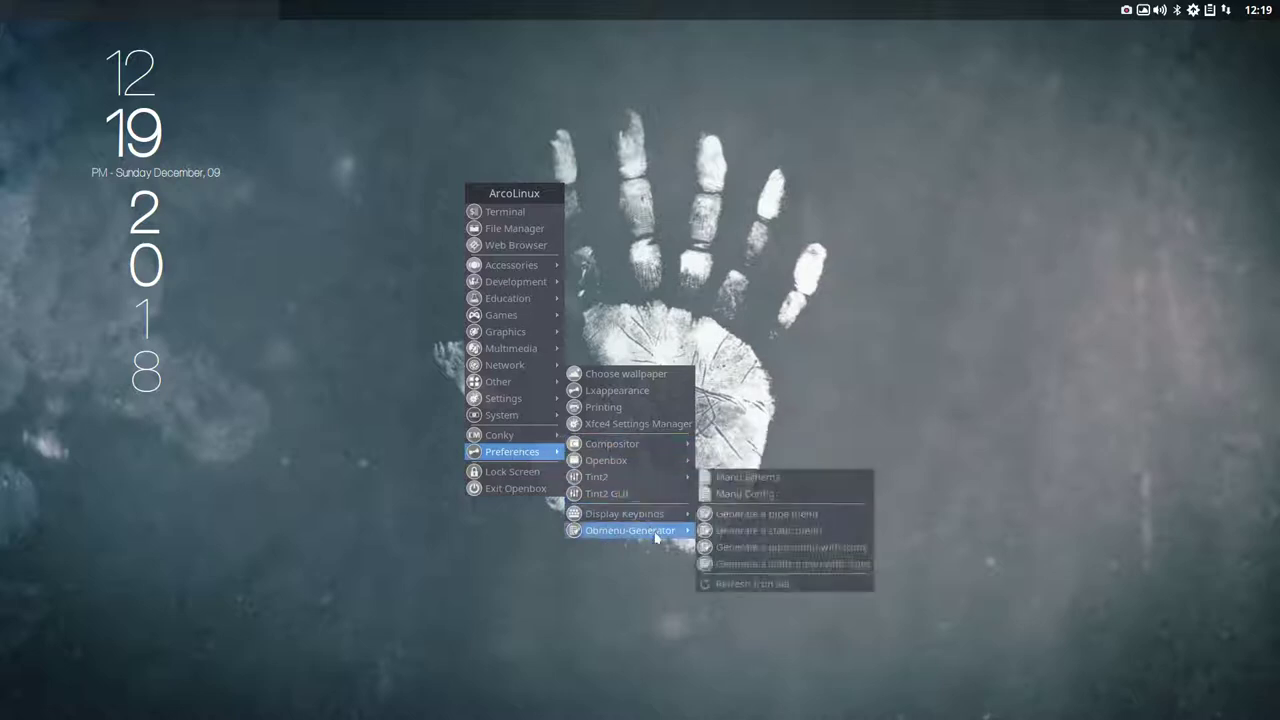
click(746, 517)
right_click(501, 257)
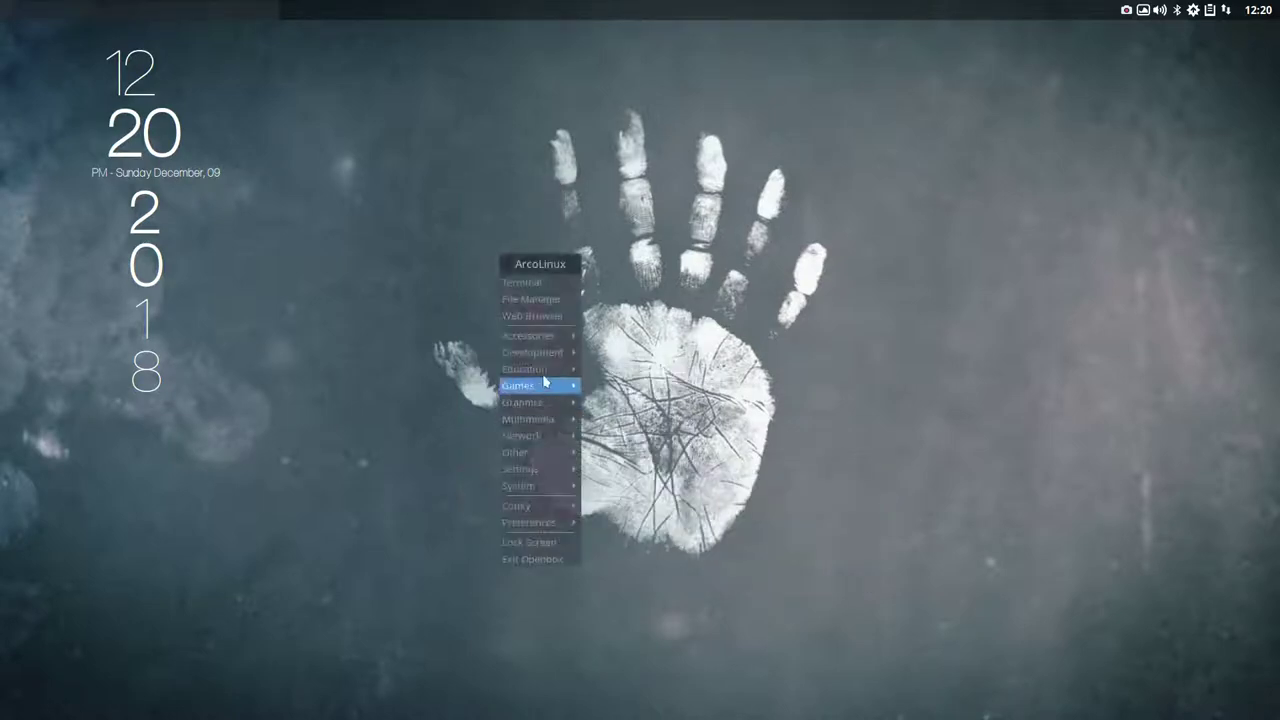
mouse_move(542, 388)
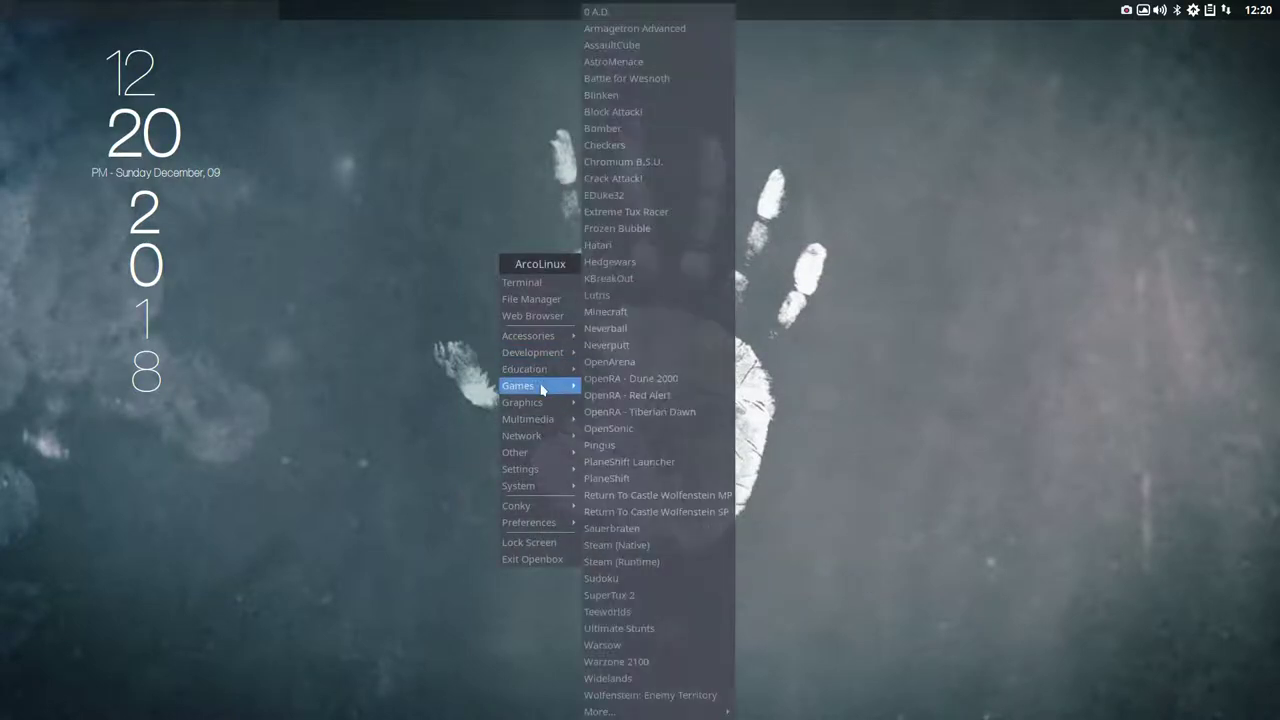
click(454, 392)
Generate a static menu without icons using Obmenu-Generator and check its Graphics category.
right_click(454, 392)
mouse_move(503, 507)
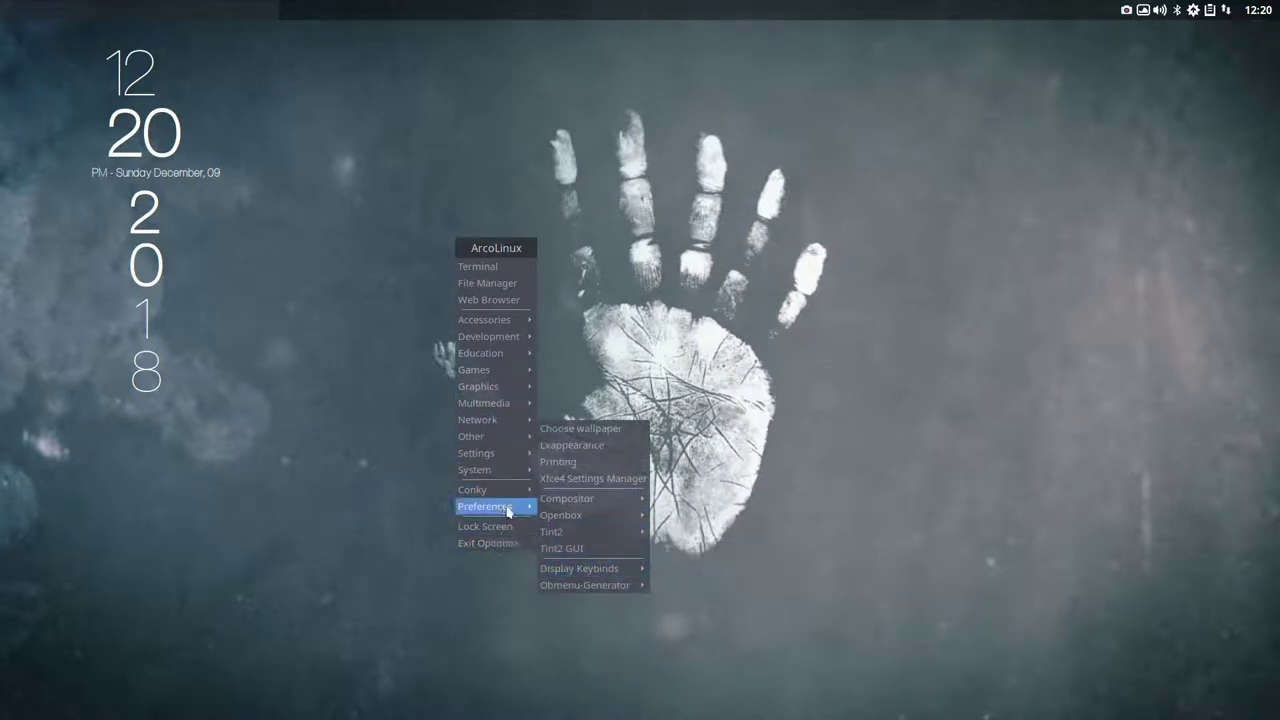
mouse_move(630, 586)
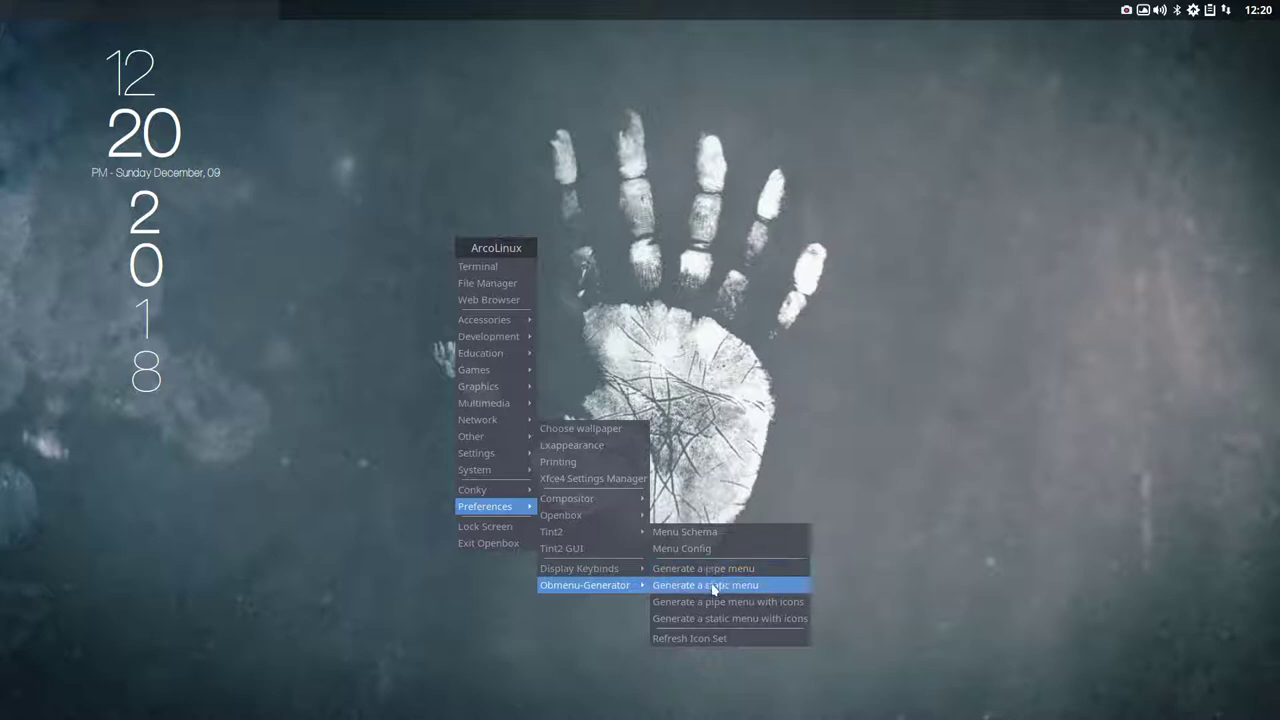
click(714, 590)
right_click(560, 326)
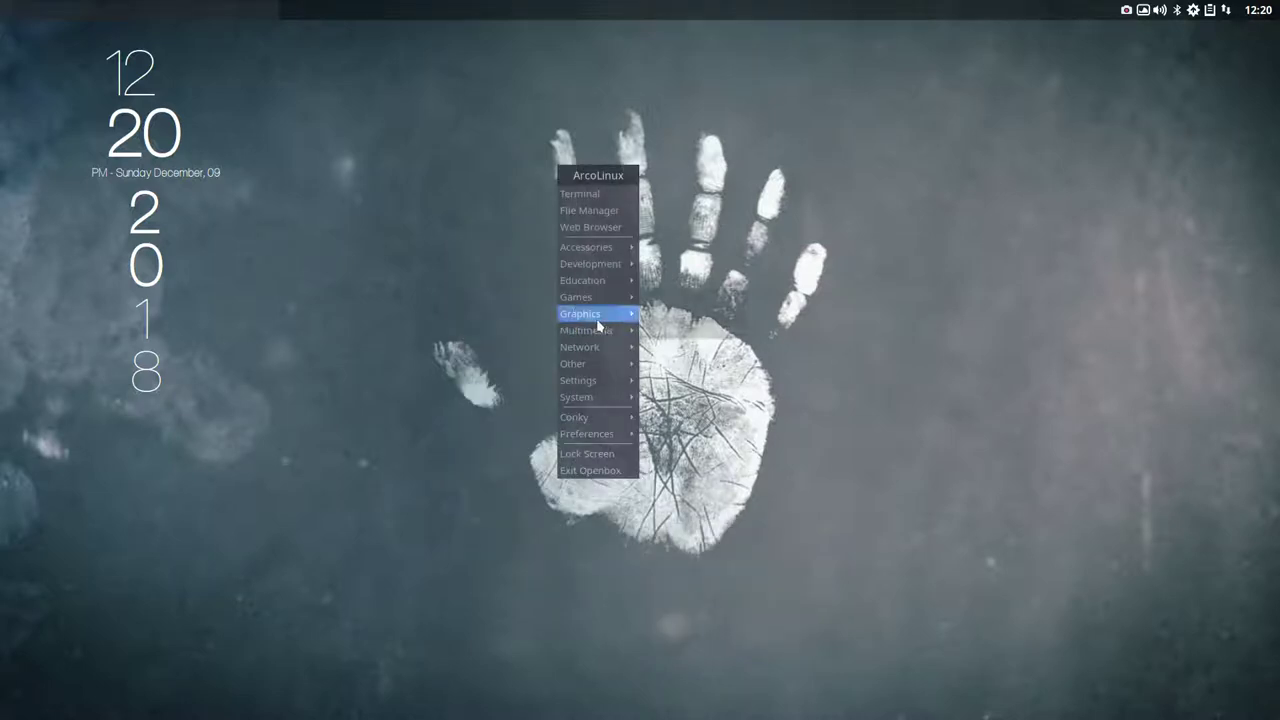
mouse_move(598, 321)
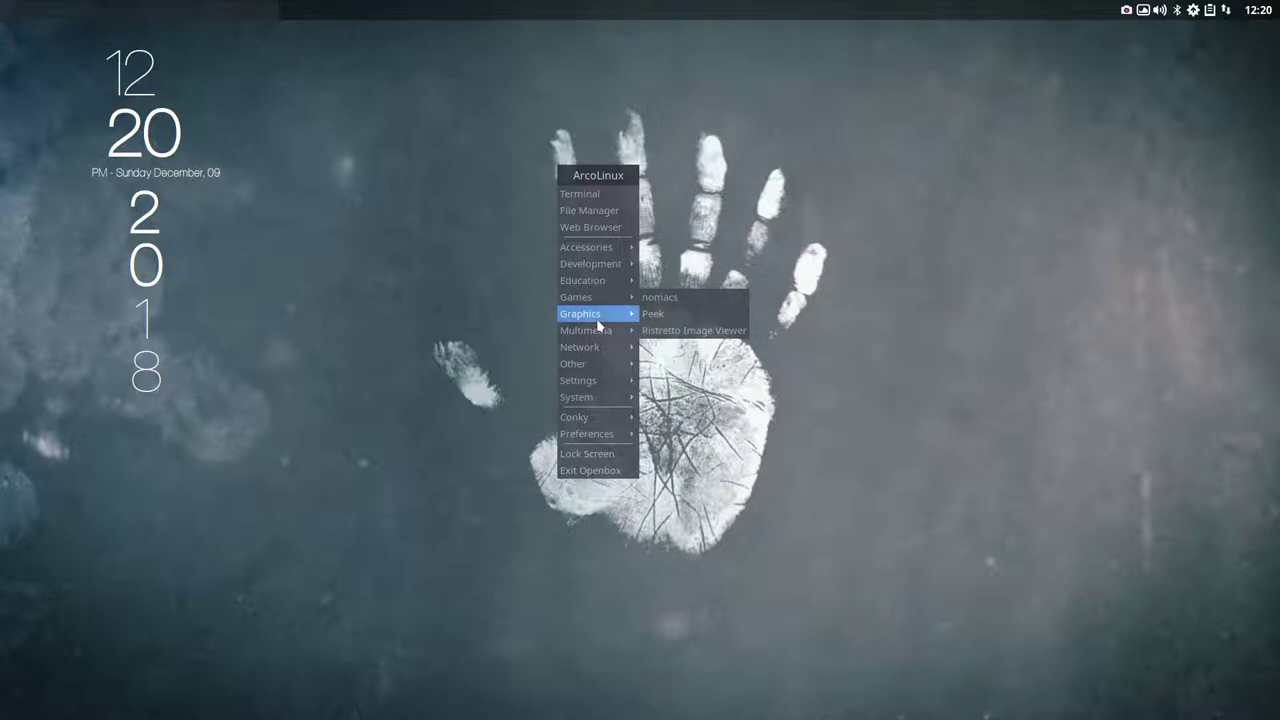
click(508, 316)
Generate a static menu with icons using Obmenu-Generator.
right_click(508, 316)
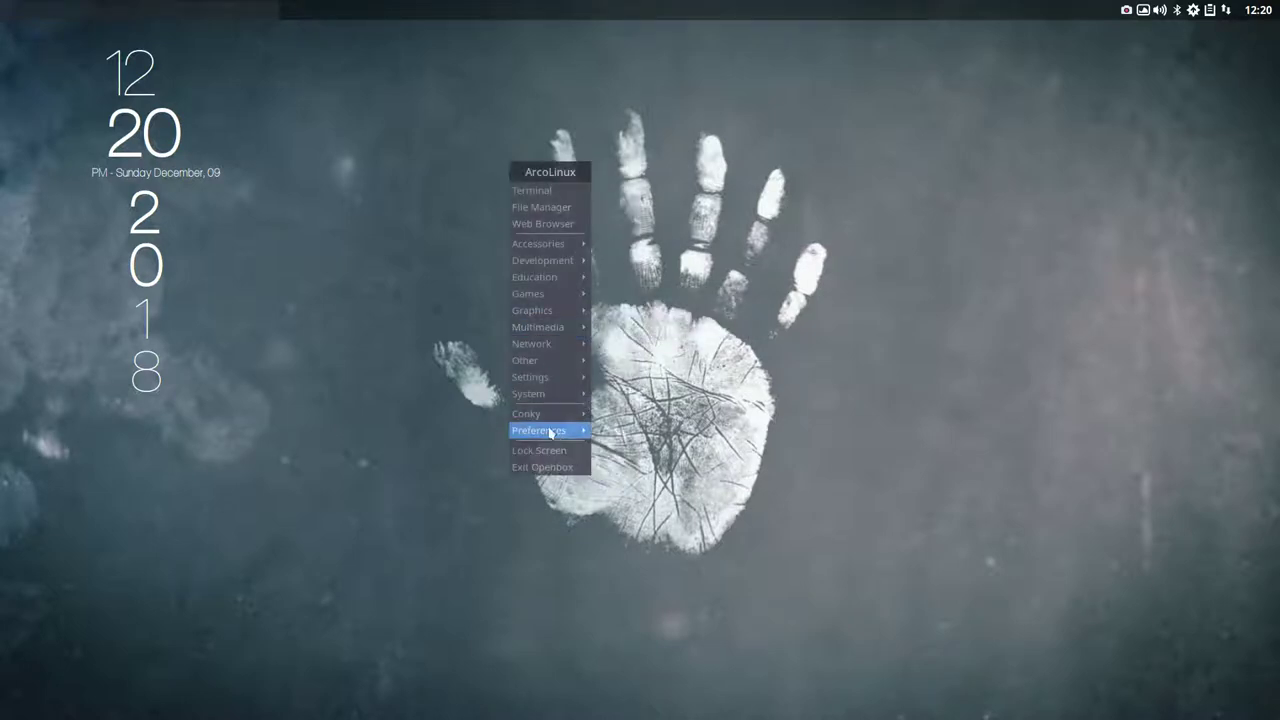
mouse_move(568, 425)
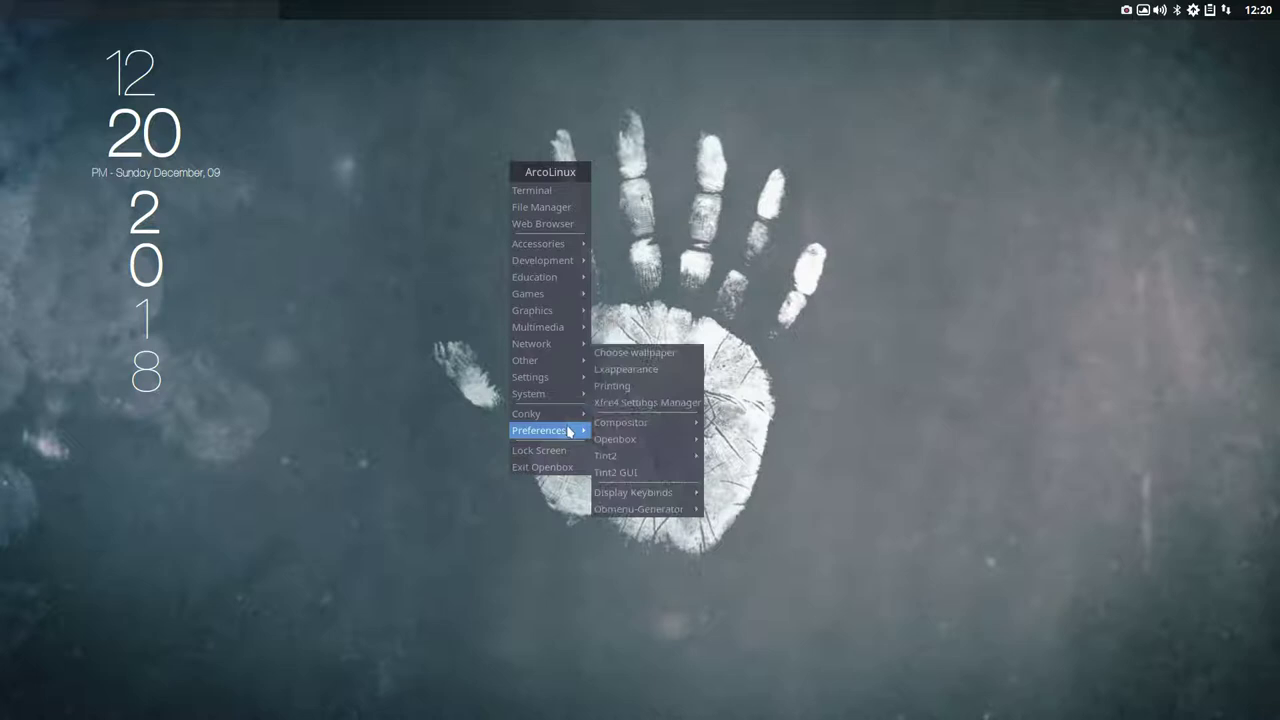
mouse_move(615, 462)
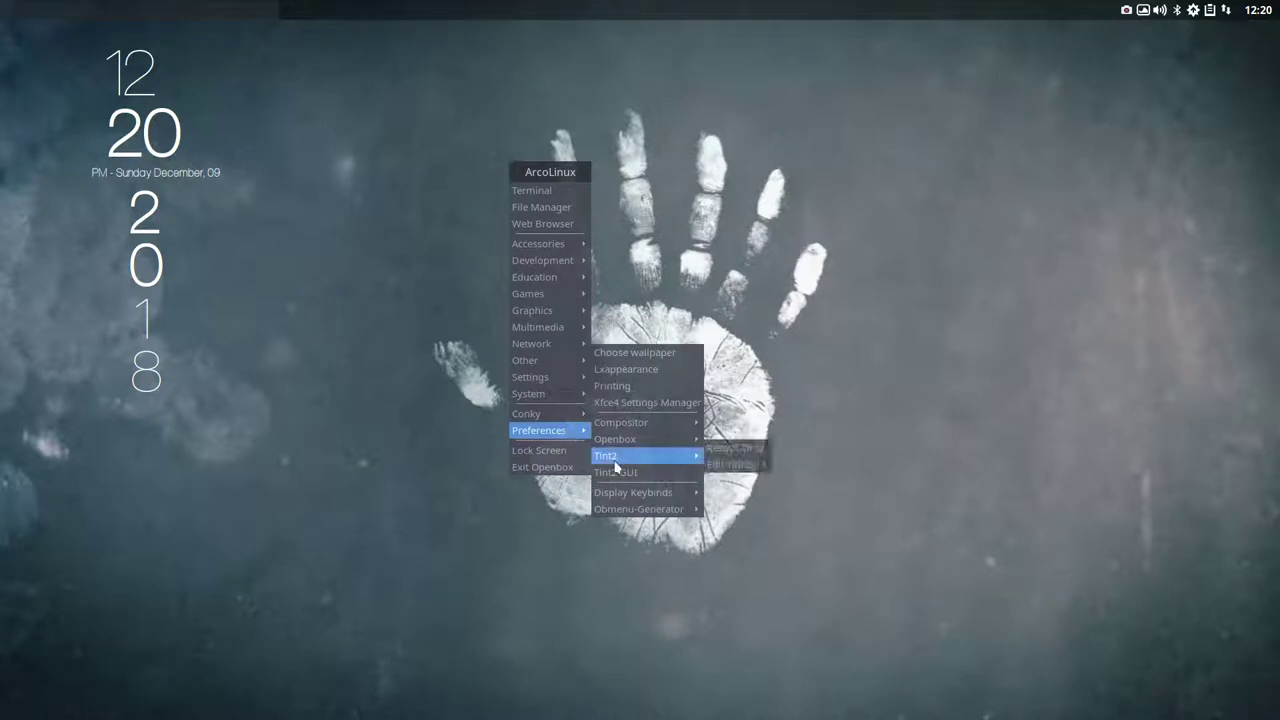
mouse_move(641, 491)
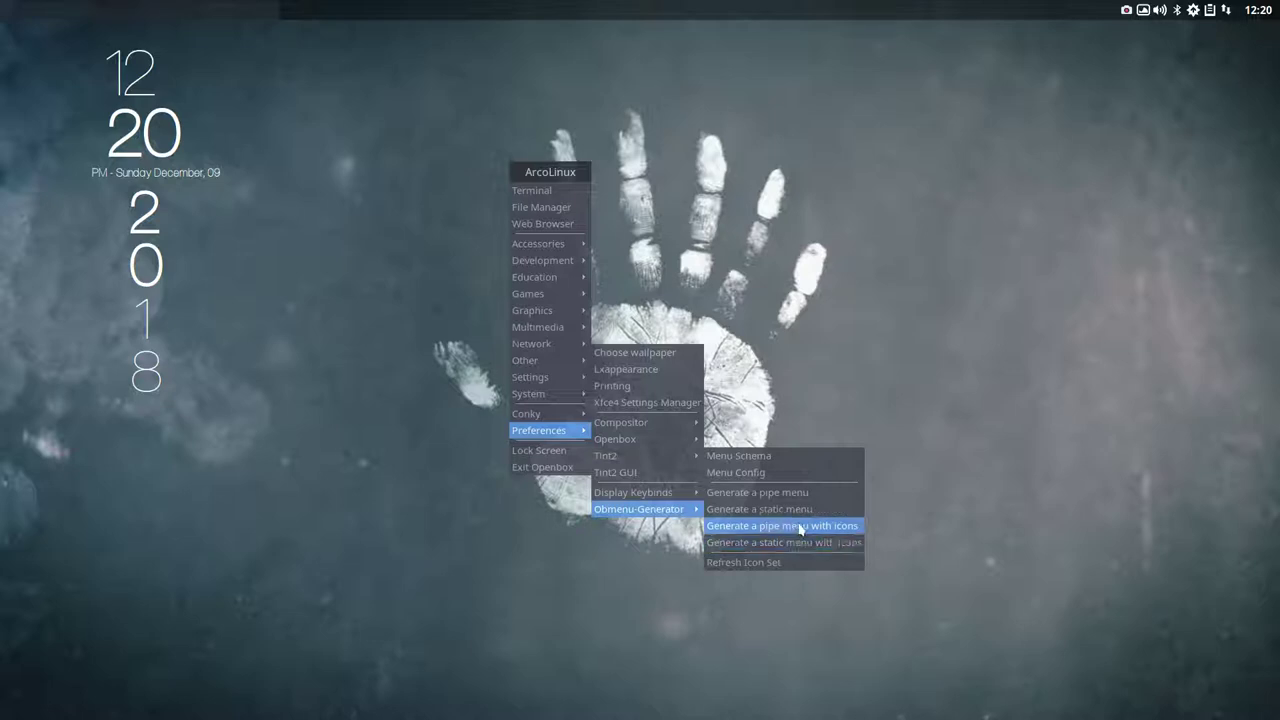
click(797, 543)
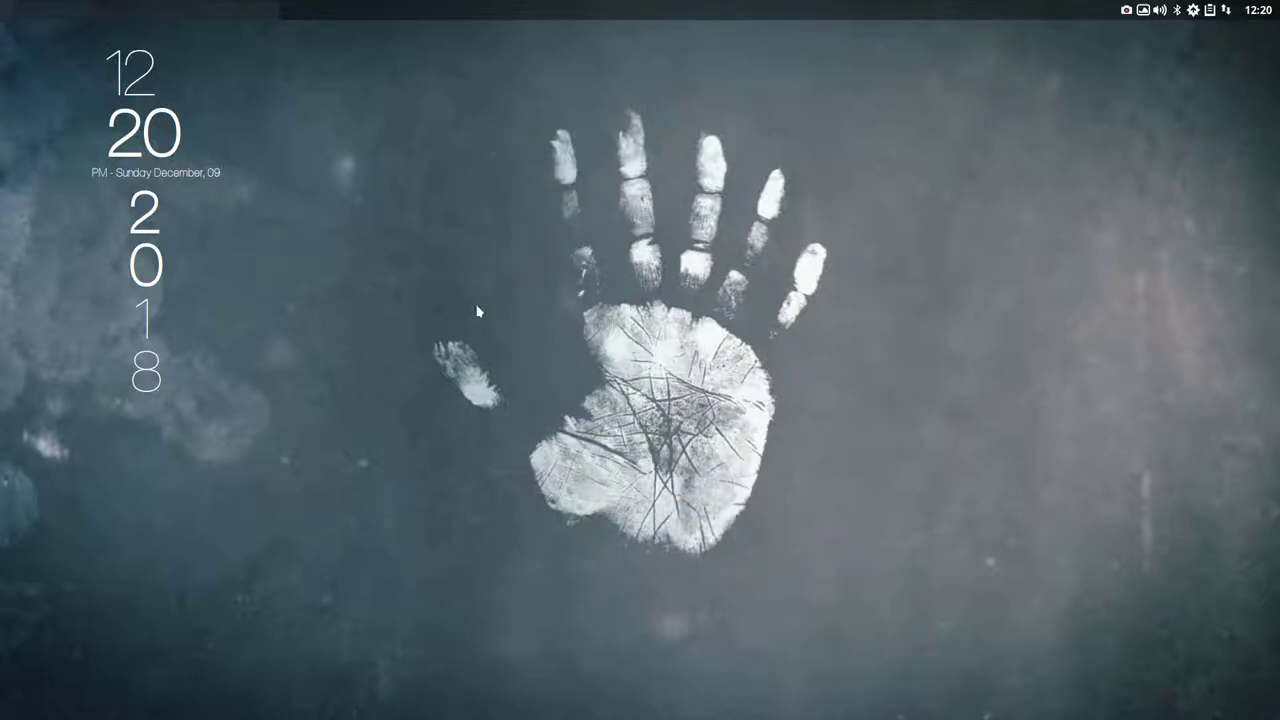
Refresh the icon set of the desktop menu with Obmenu-Generator.
right_click(504, 339)
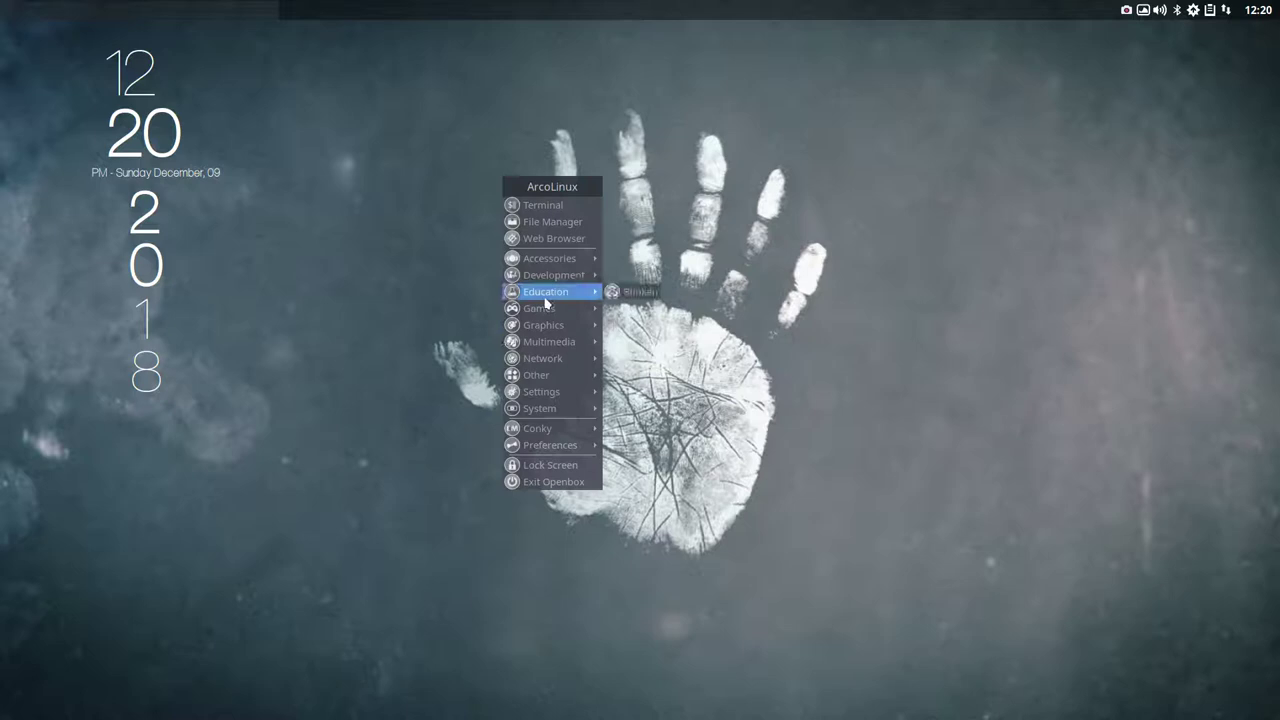
mouse_move(557, 315)
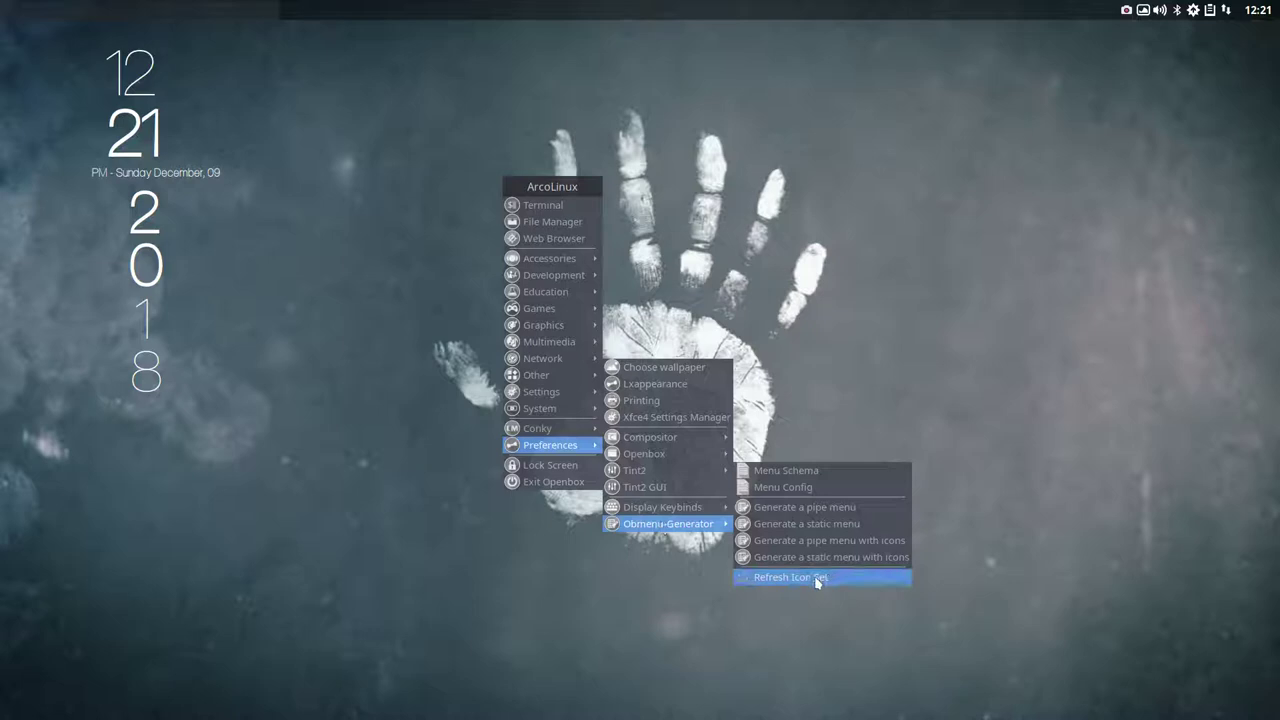
click(817, 578)
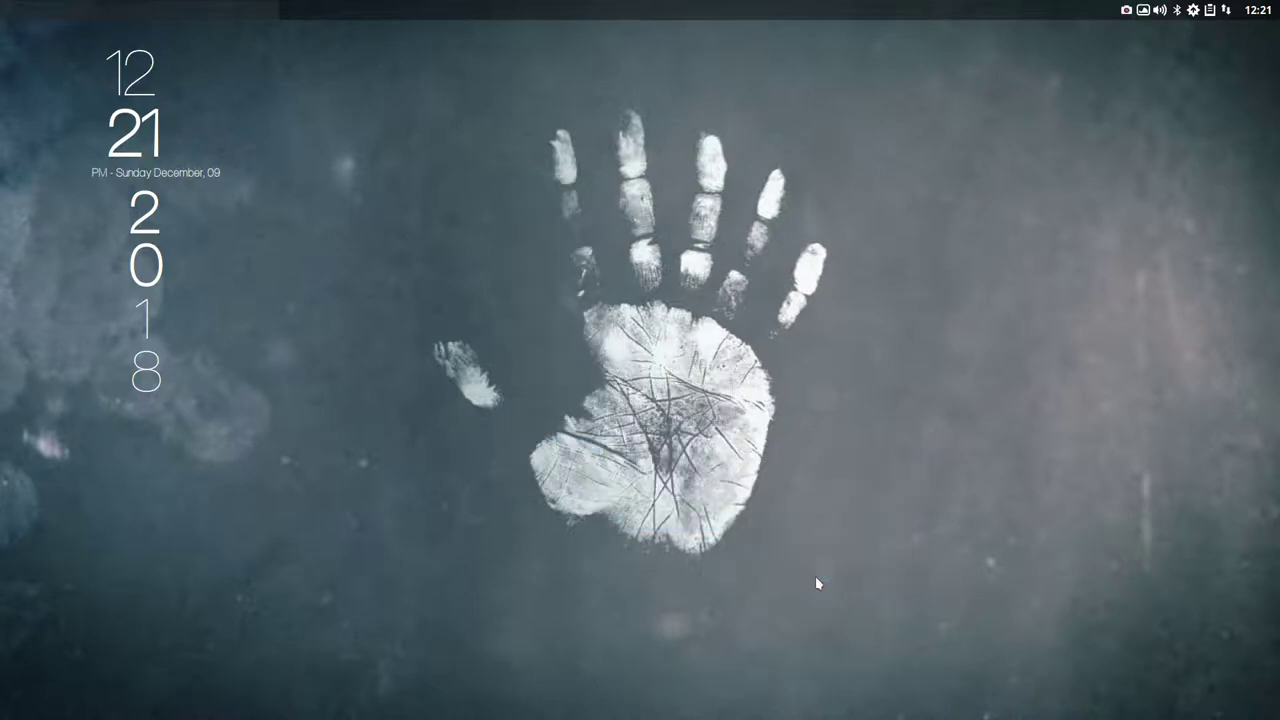
Examine the refreshed icons in the Games, Development, Multimedia and Other categories of the desktop menu.
right_click(503, 310)
mouse_move(556, 285)
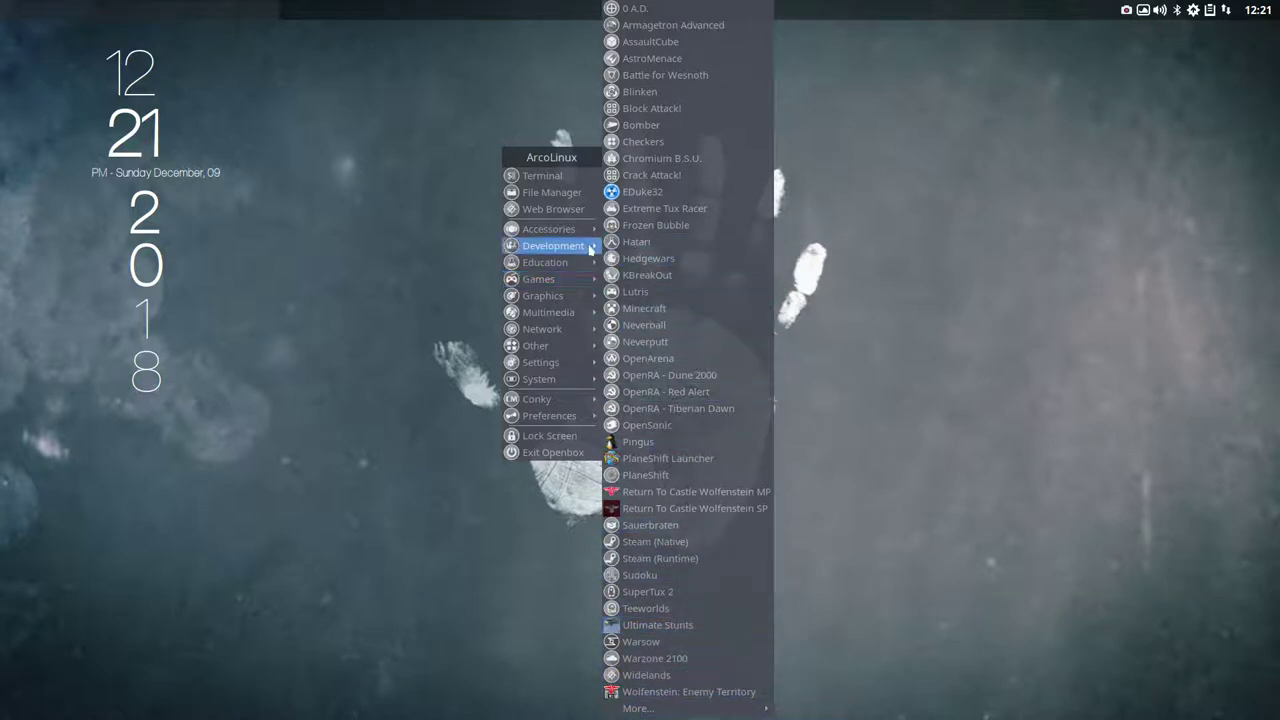
mouse_move(537, 247)
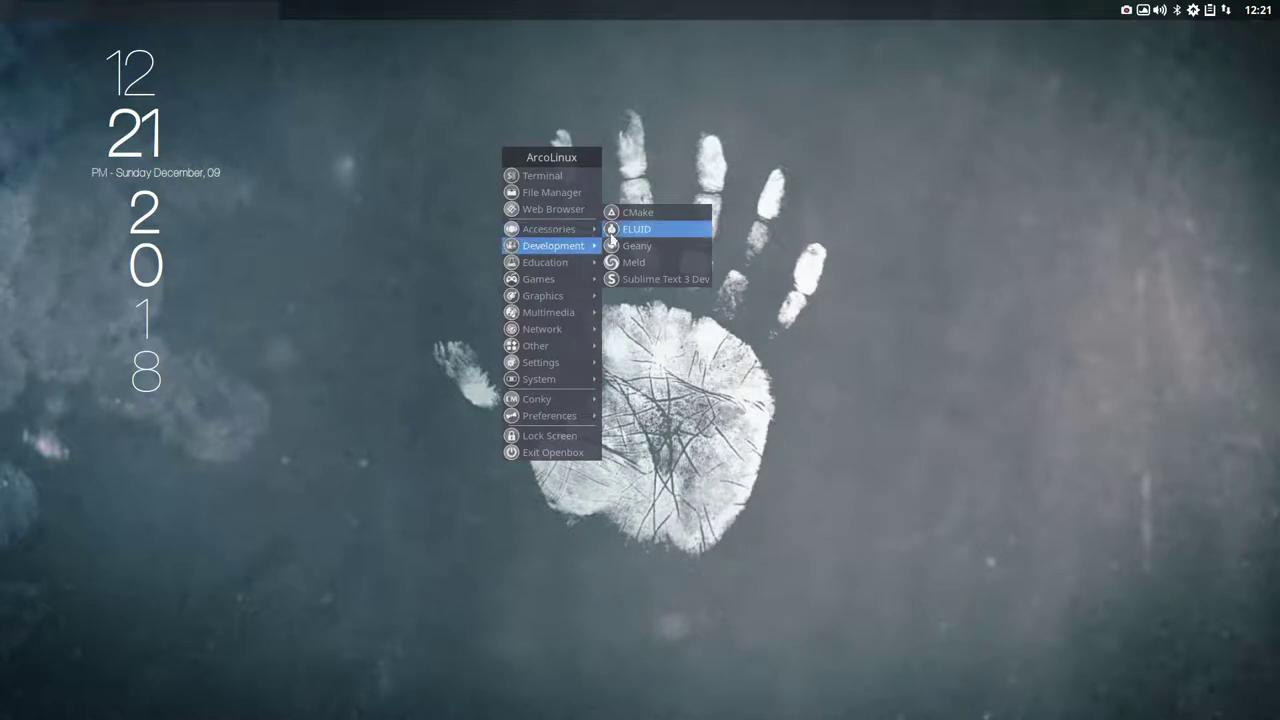
mouse_move(585, 232)
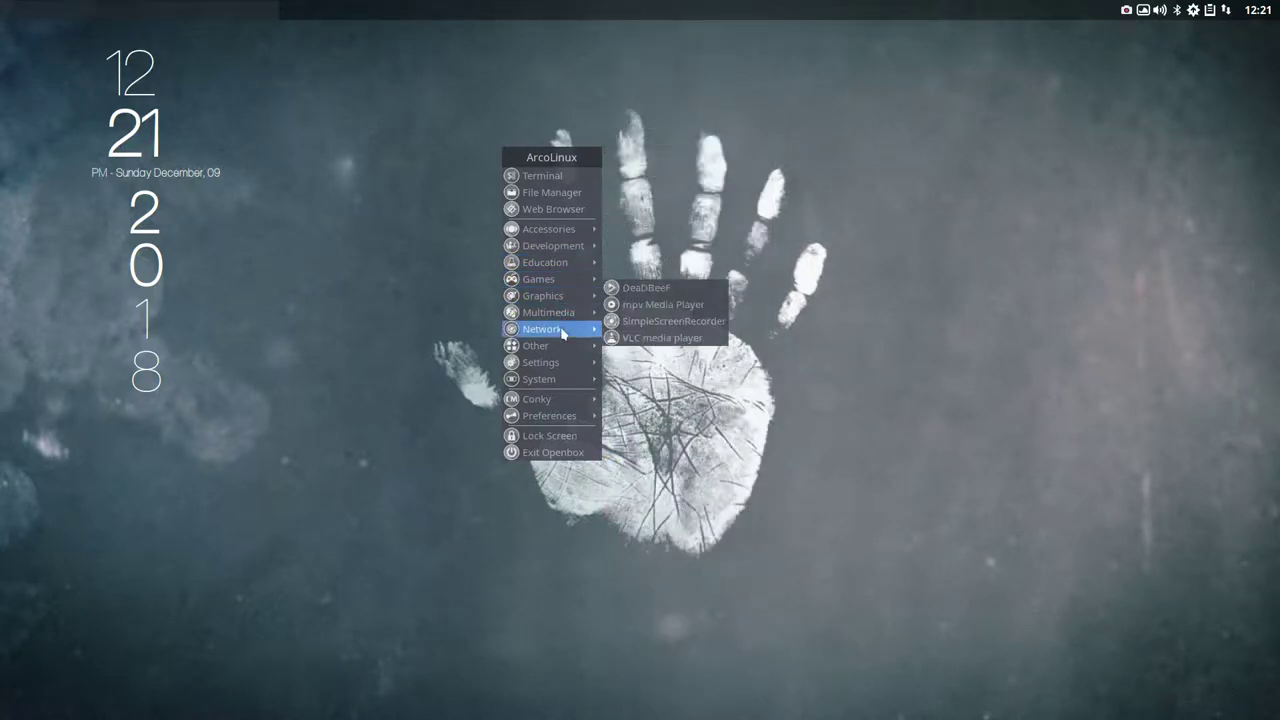
mouse_move(567, 346)
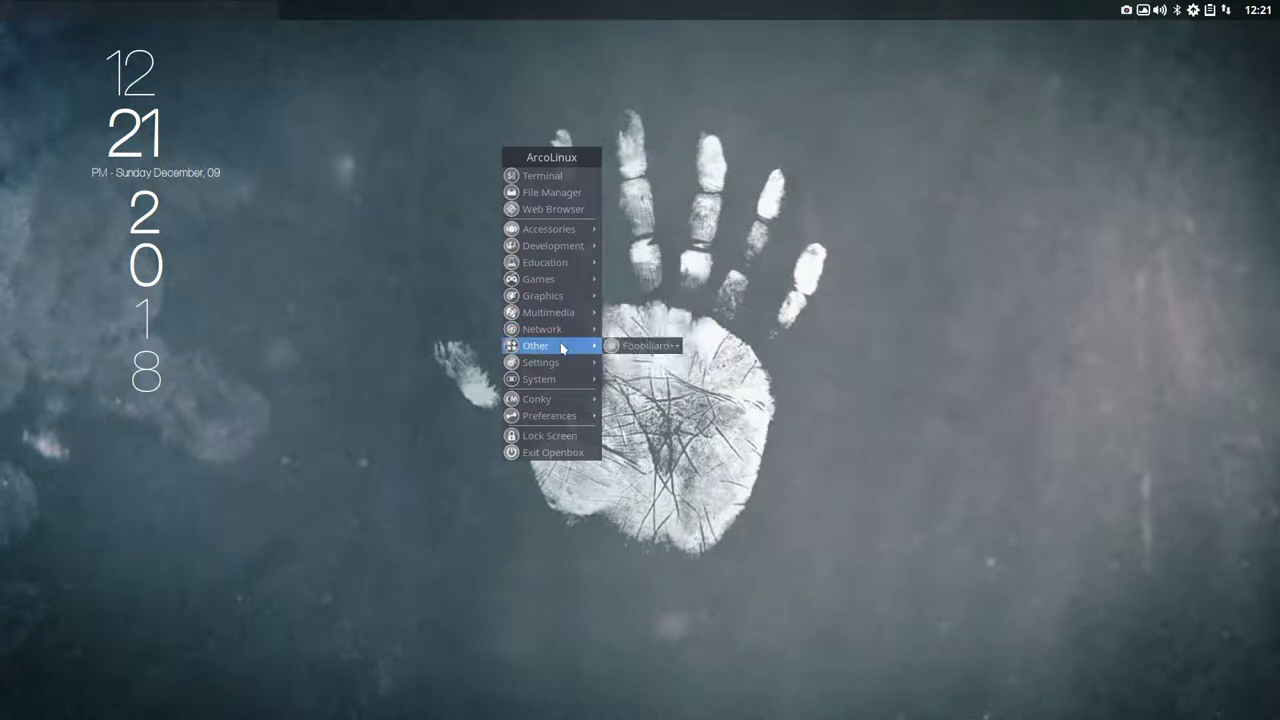
Run the hardcode-fixer tool, authenticate with the root password, dismiss its report and recheck the icons in the Games category.
mouse_move(563, 370)
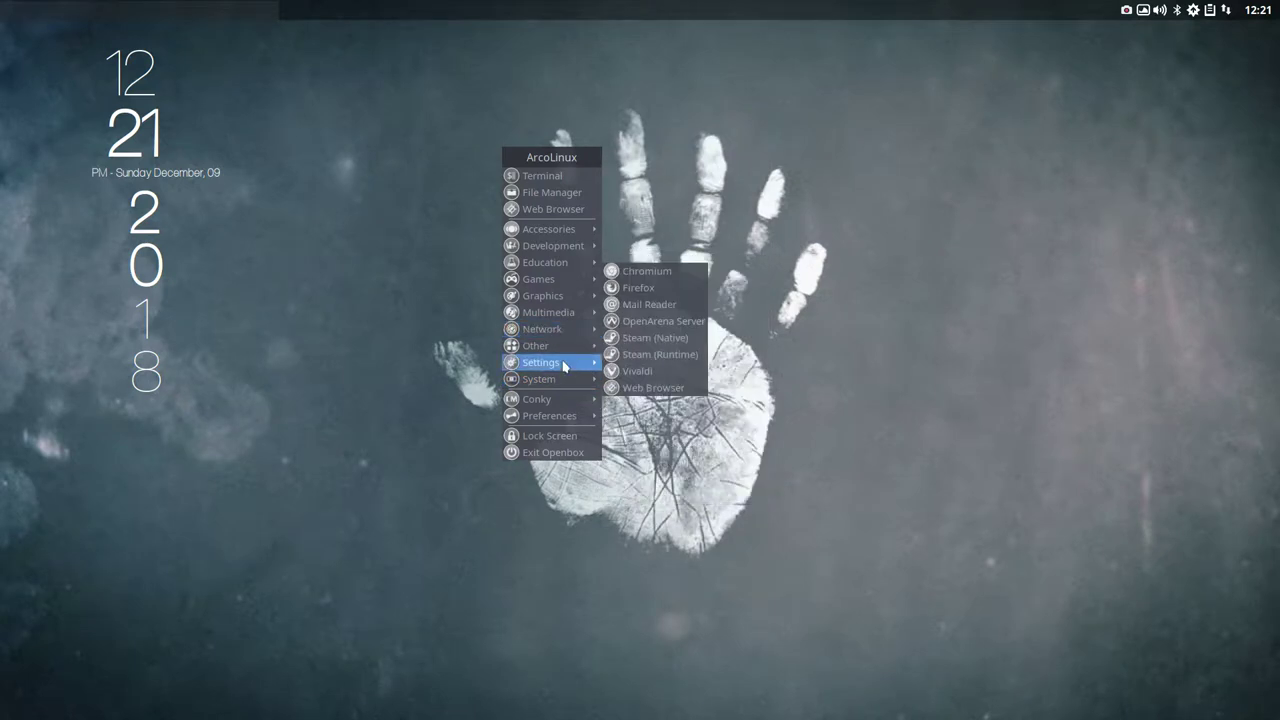
click(673, 247)
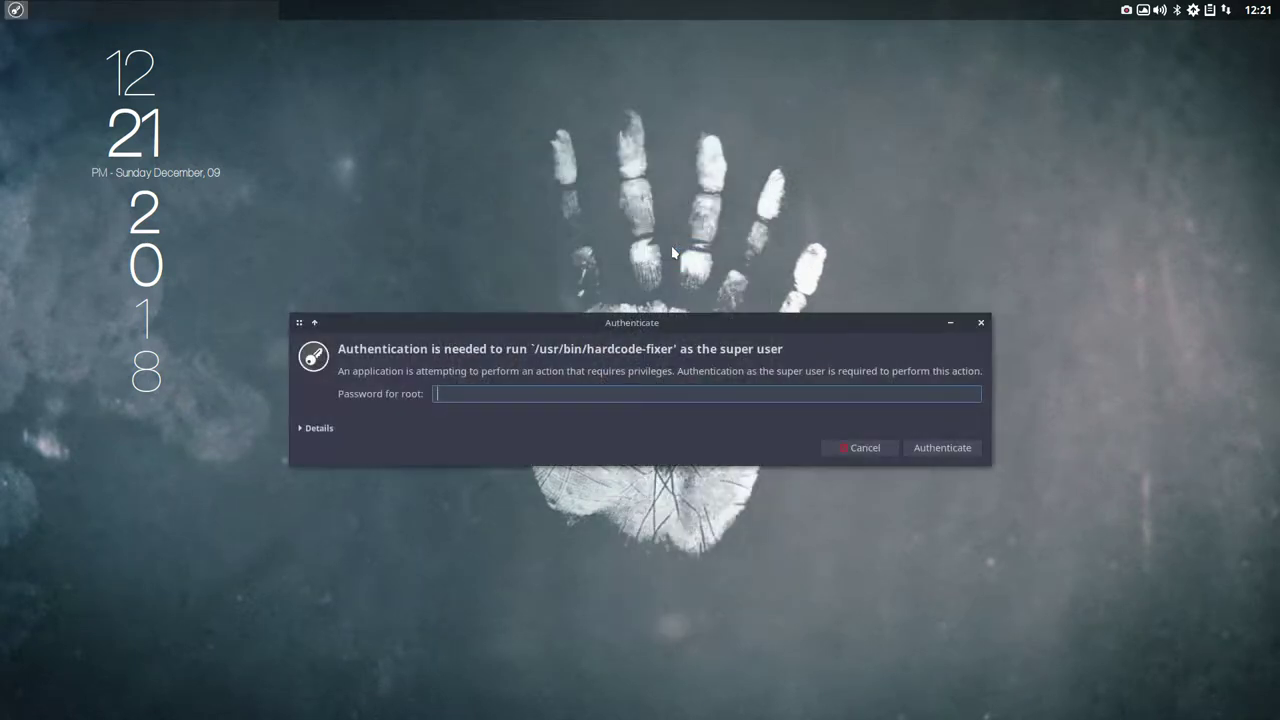
key(Return)
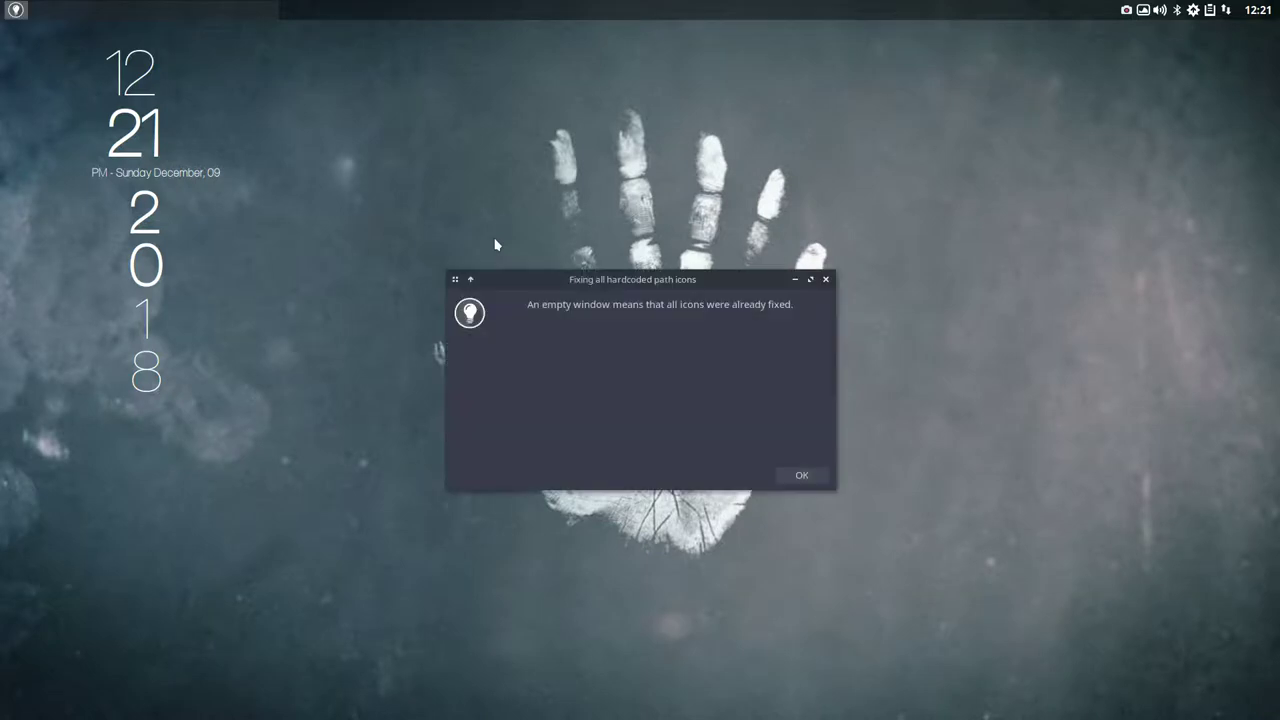
click(801, 475)
right_click(503, 306)
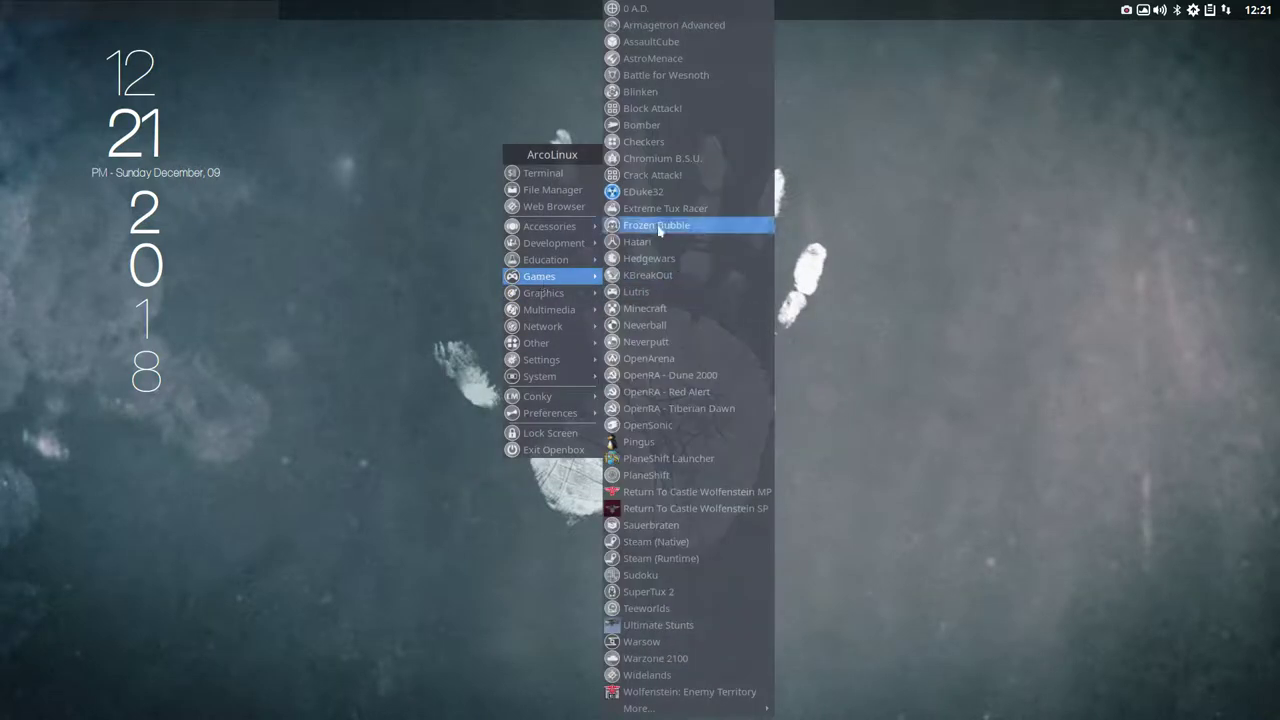
click(367, 231)
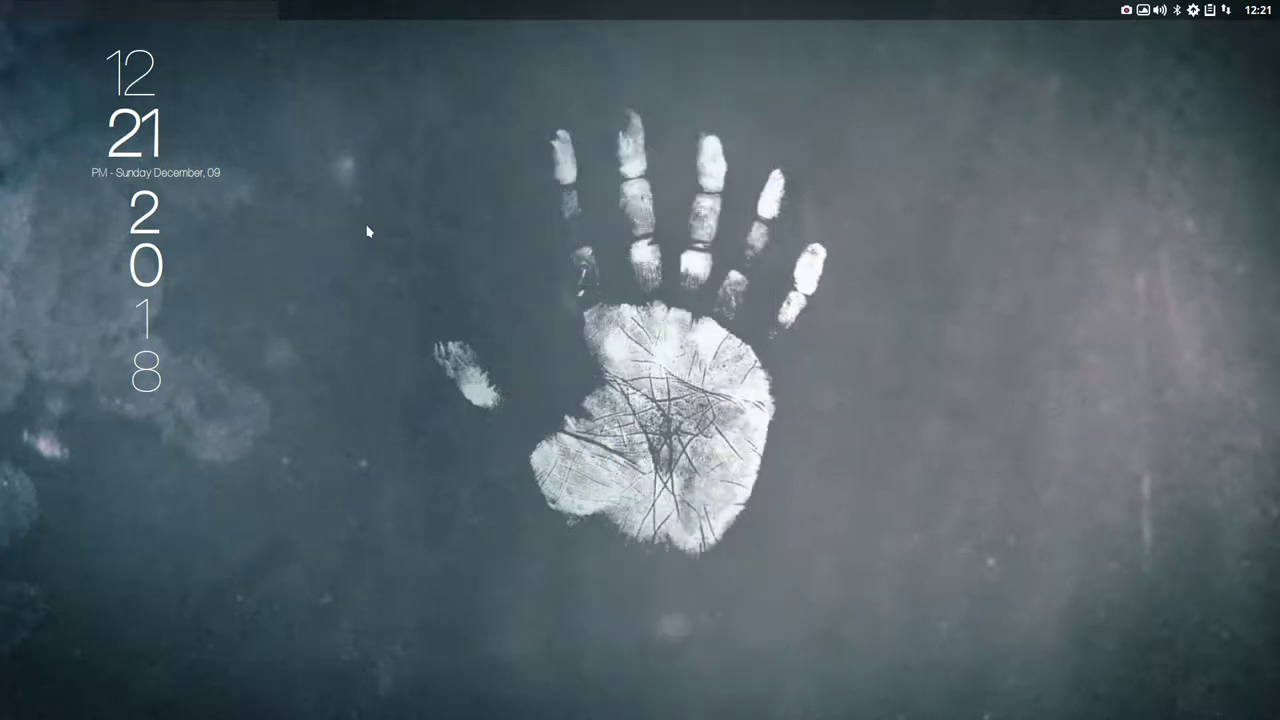
In Firefox, search the web for "github", the icon author's name and "sardi", and open the author's GitHub profile.
key(ctrl+alt+f)
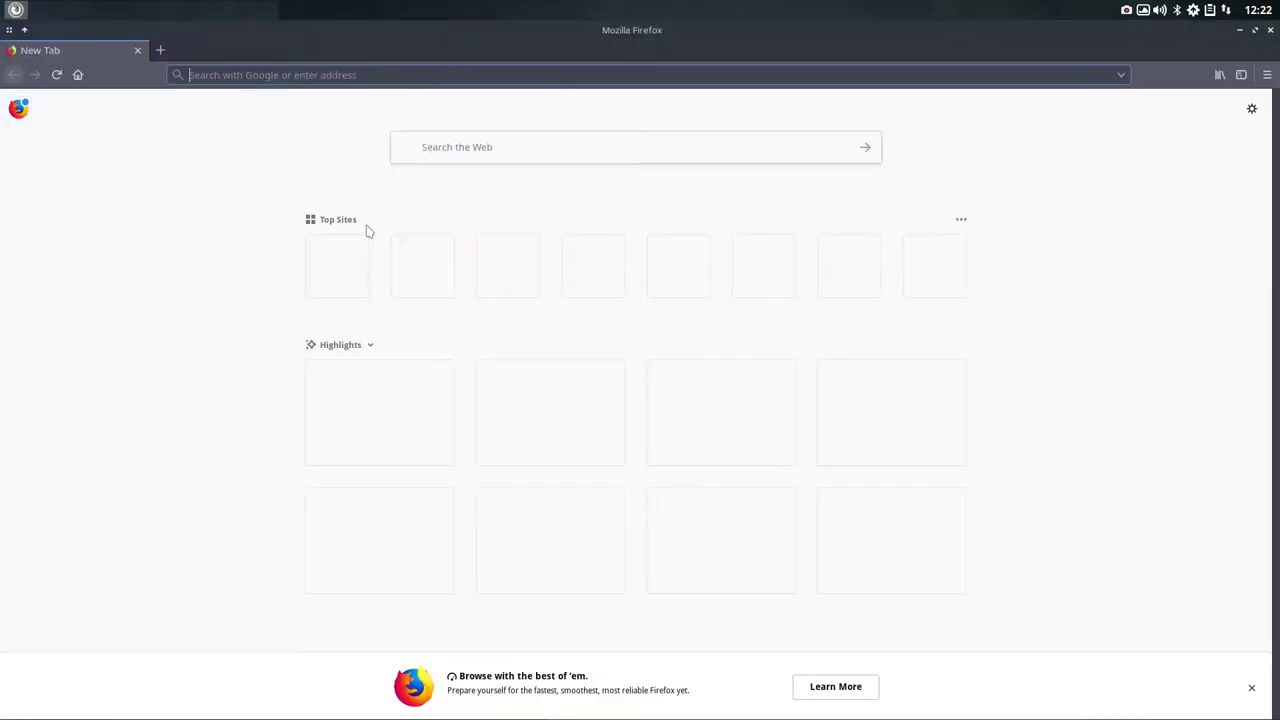
text(gi)
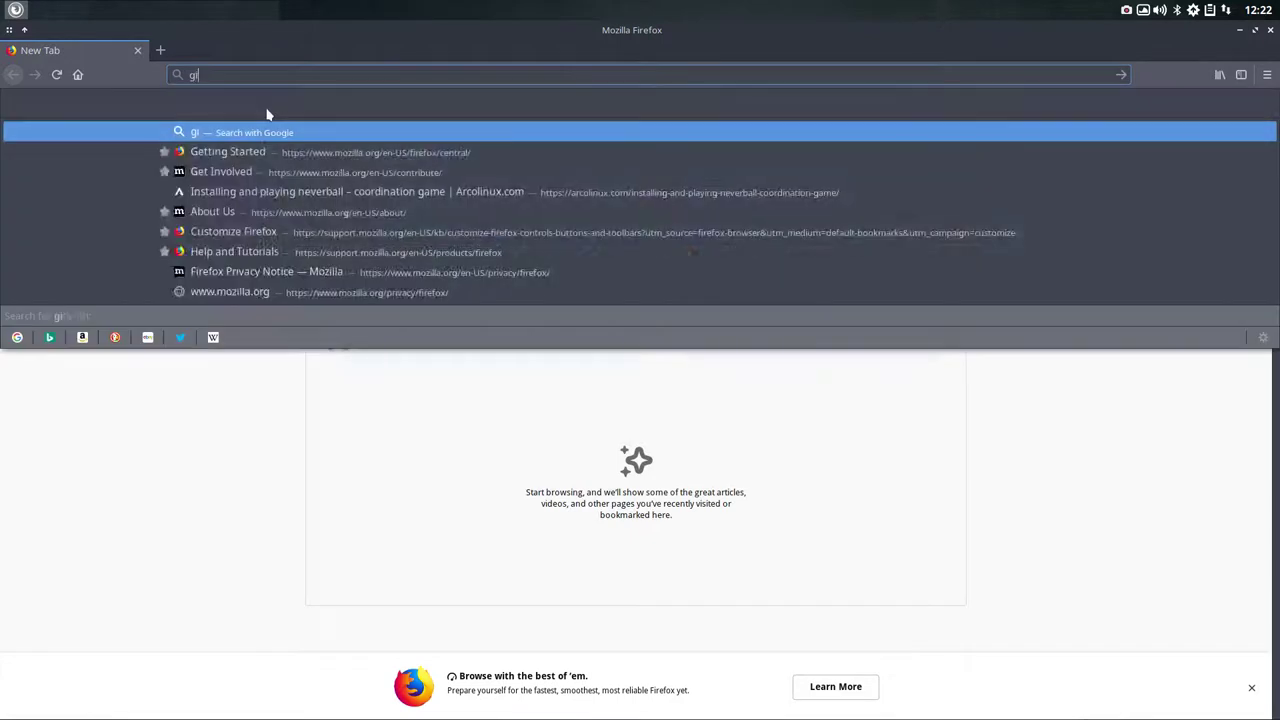
text(thub erik du)
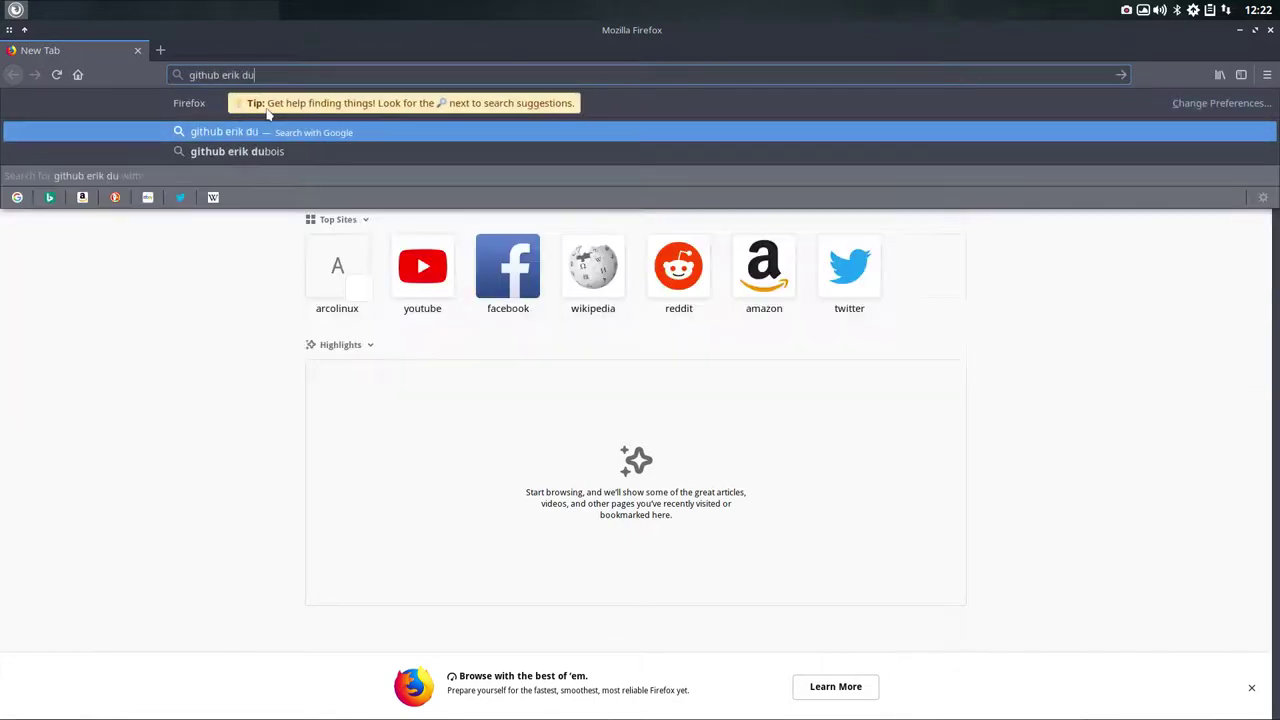
text(bois sardi)
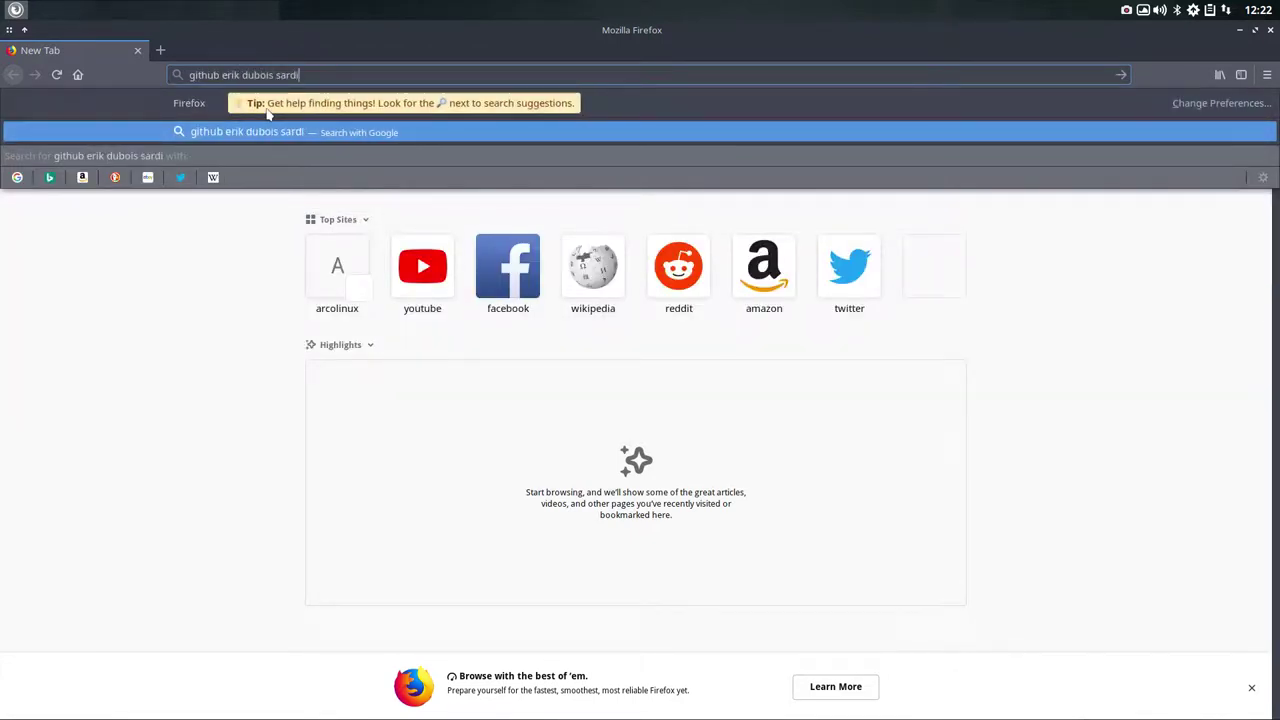
key(Return)
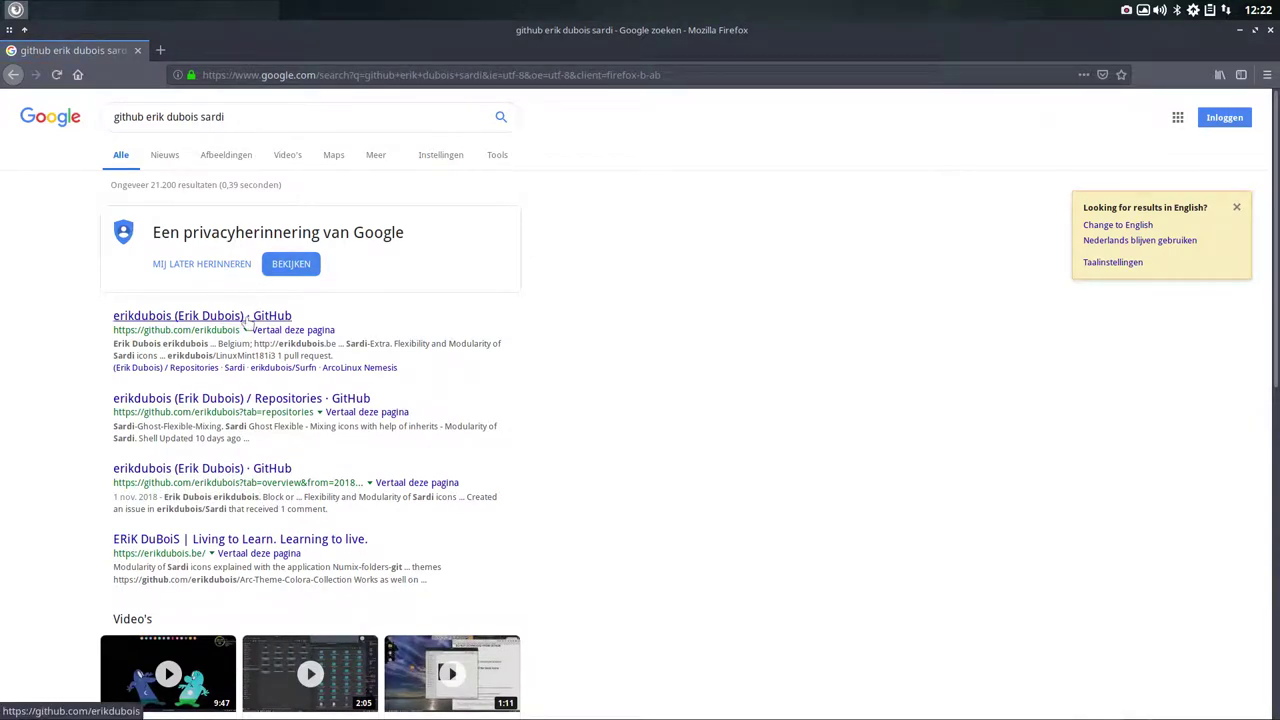
click(245, 318)
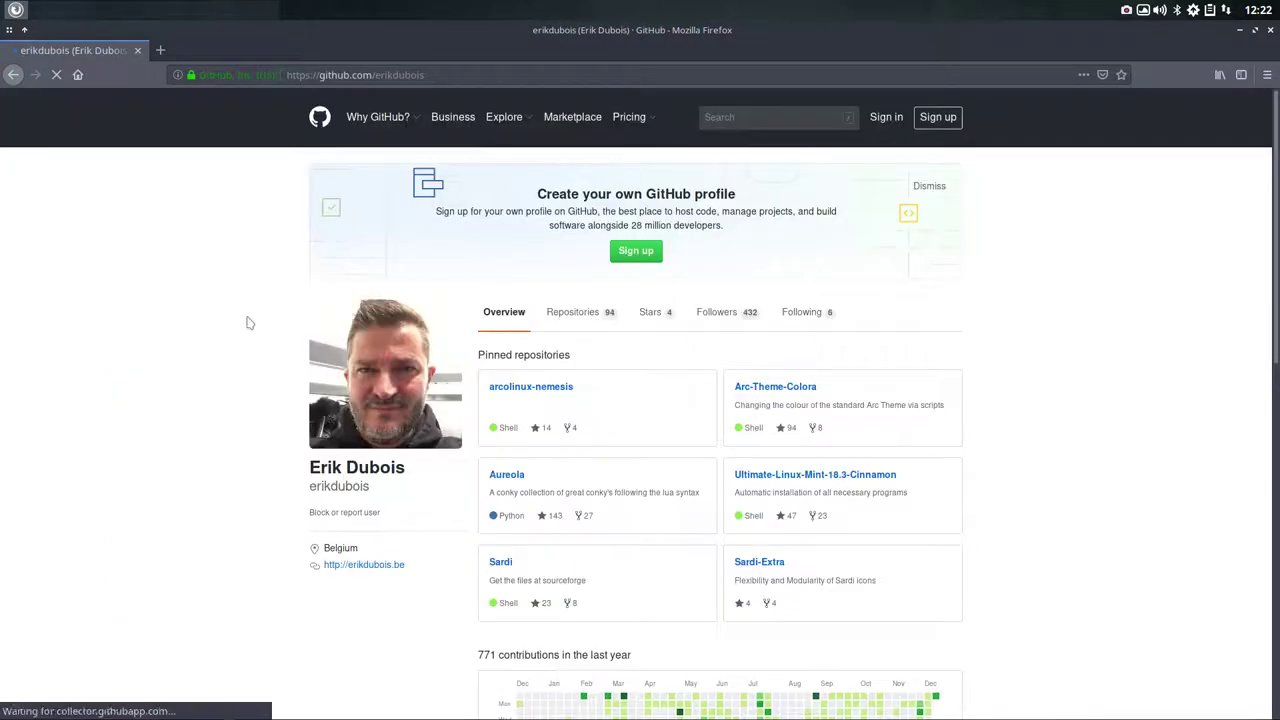
Open the open issues of the pinned Sardi repository and tile the browser window to the left half of the desktop.
click(501, 564)
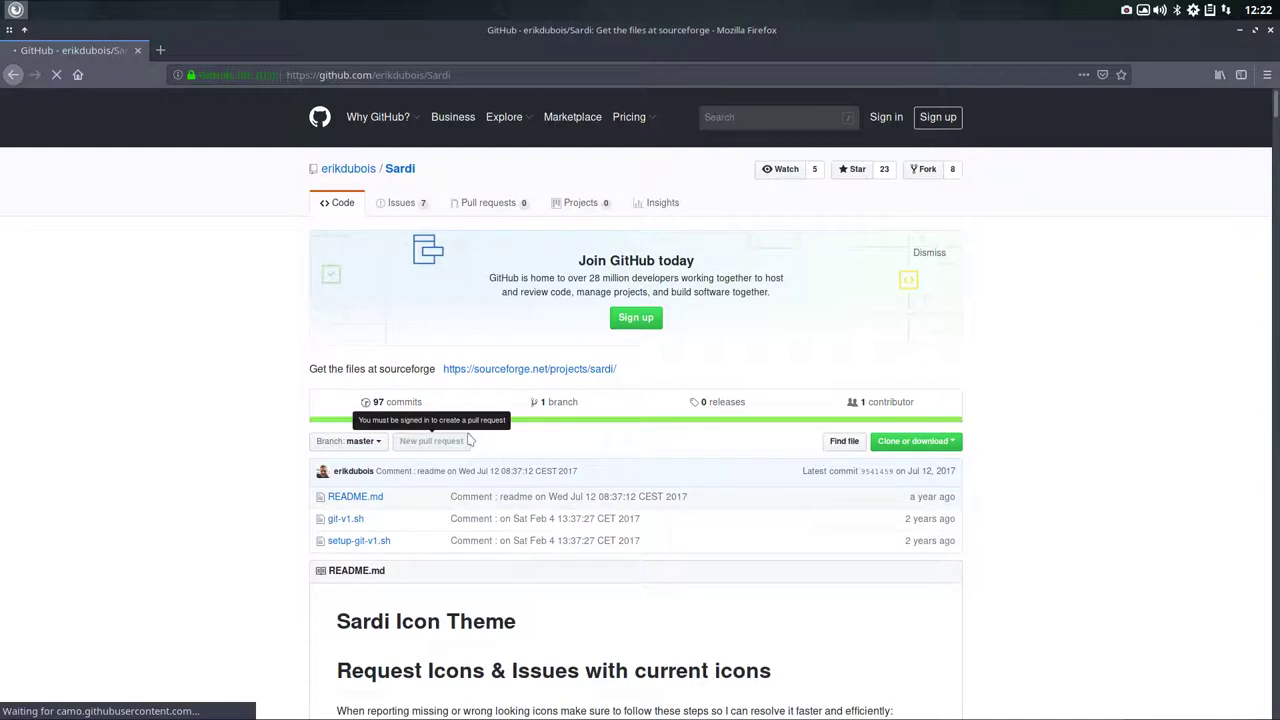
click(414, 206)
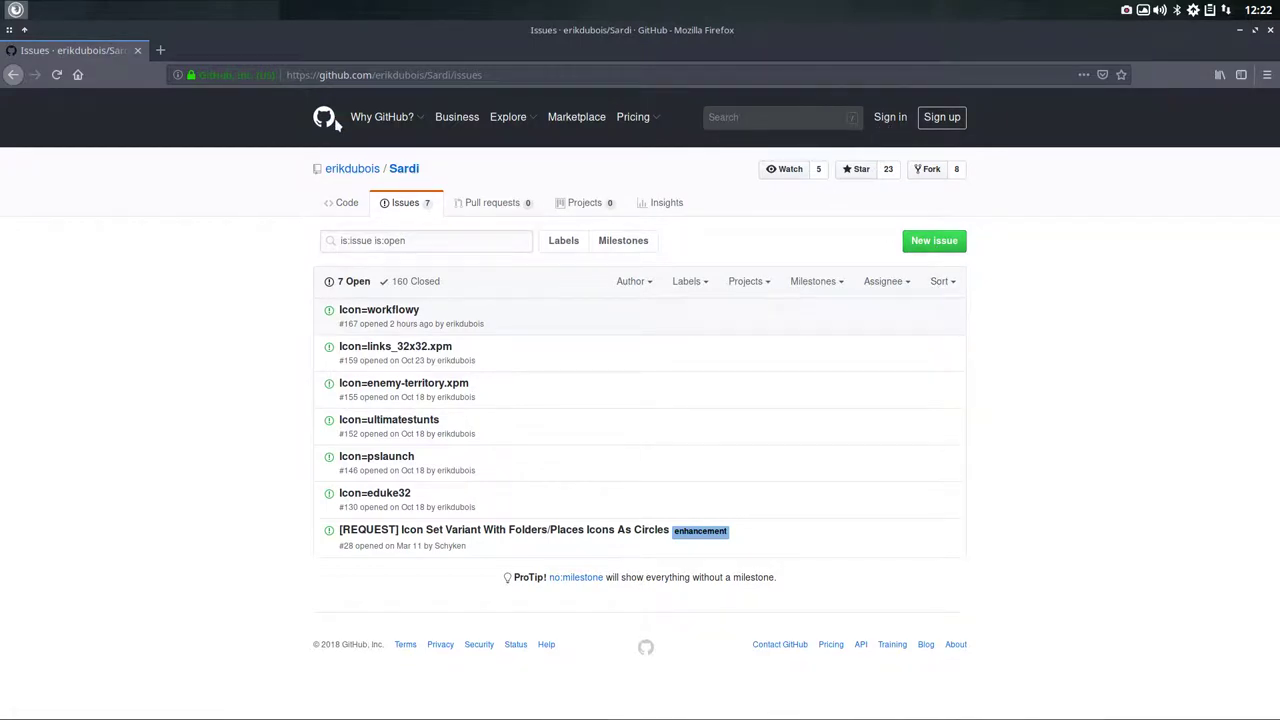
key(super+Left)
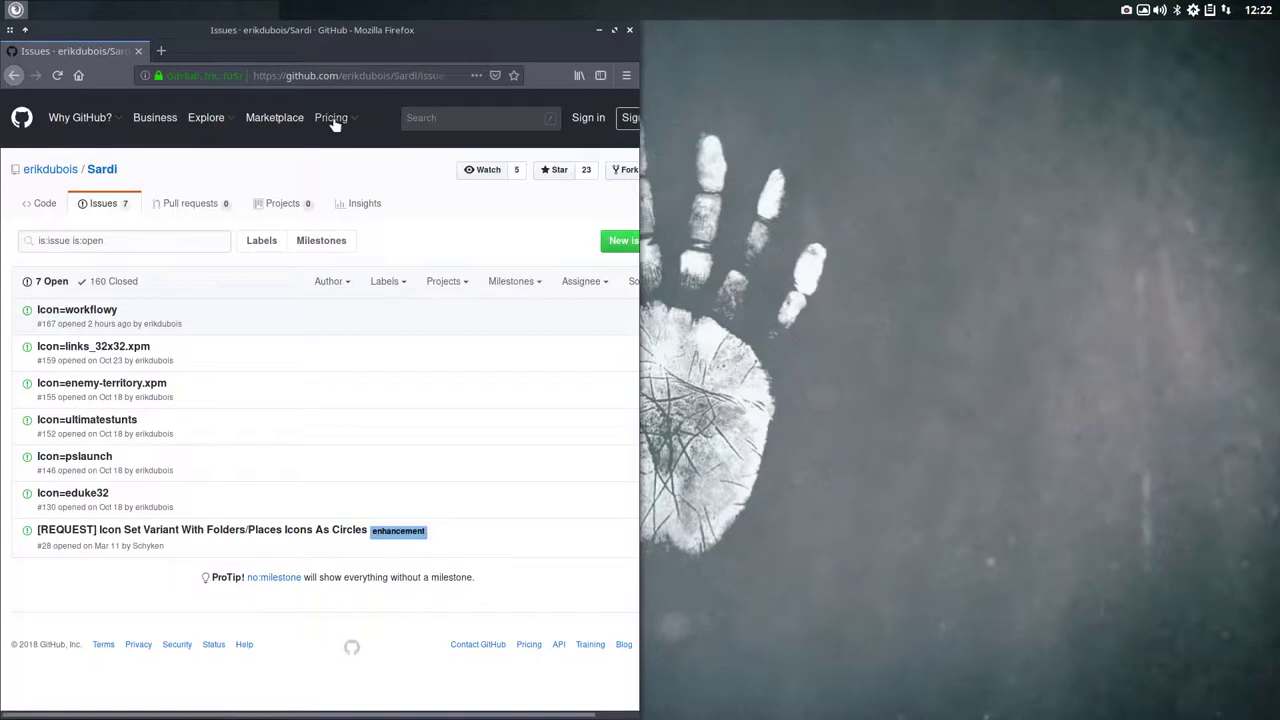
Compare the icons in the Games category of the desktop menu with the open Sardi icon issues, then close the menu.
right_click(766, 376)
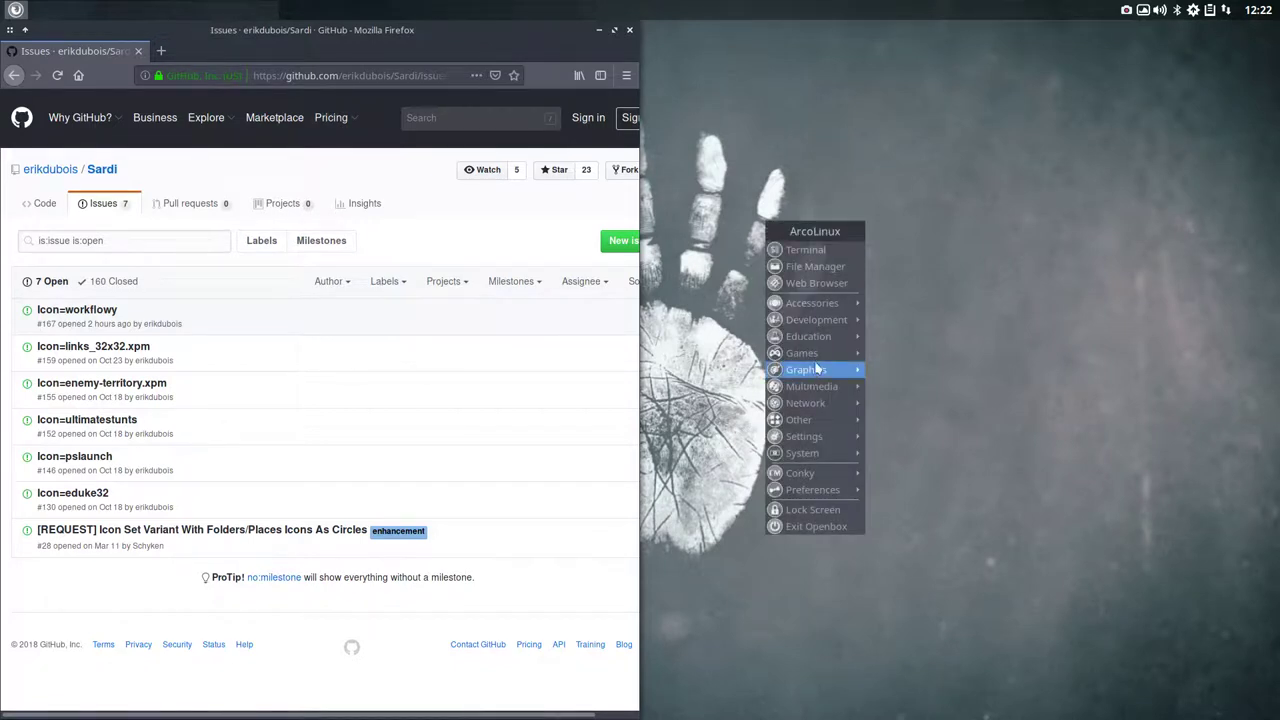
mouse_move(818, 354)
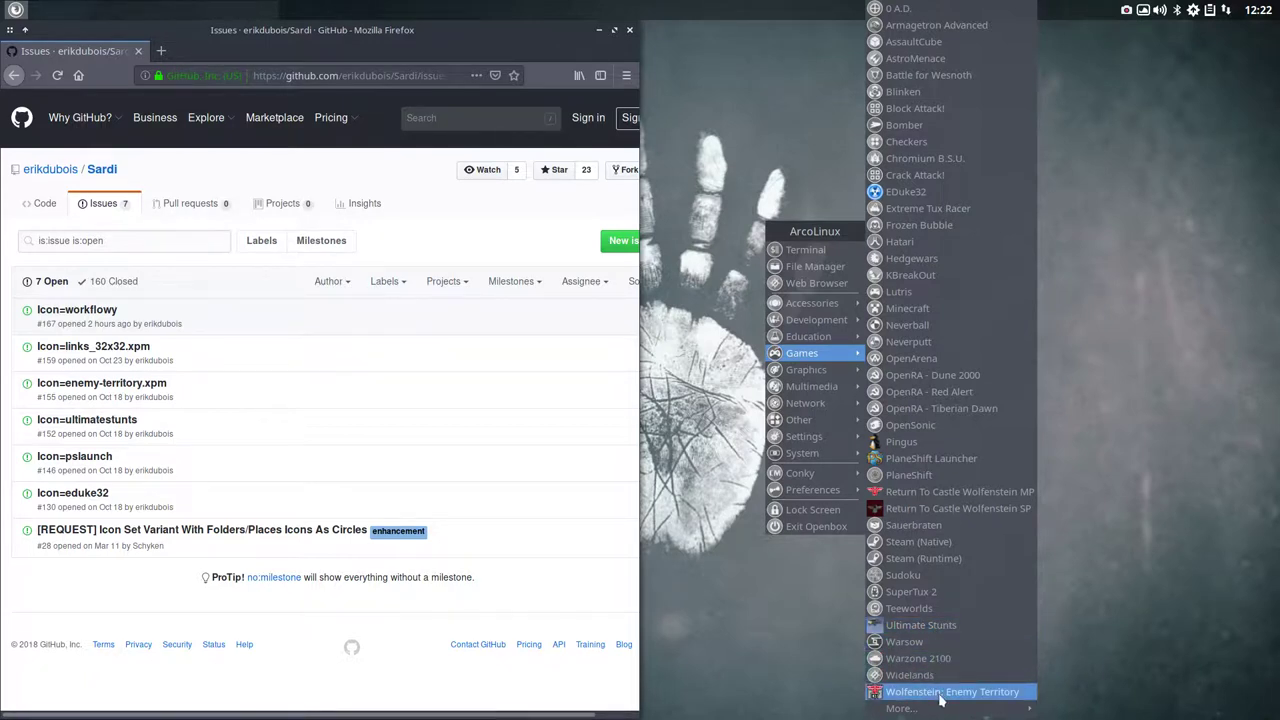
mouse_move(1032, 714)
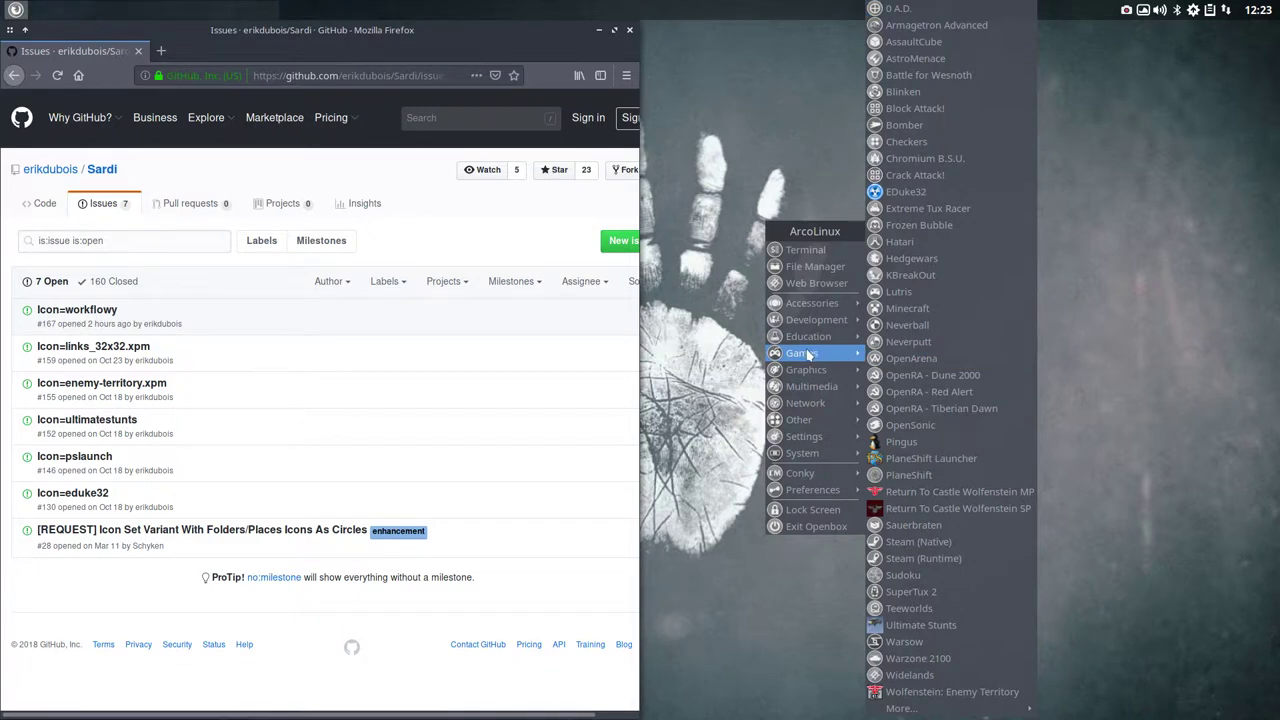
click(711, 202)
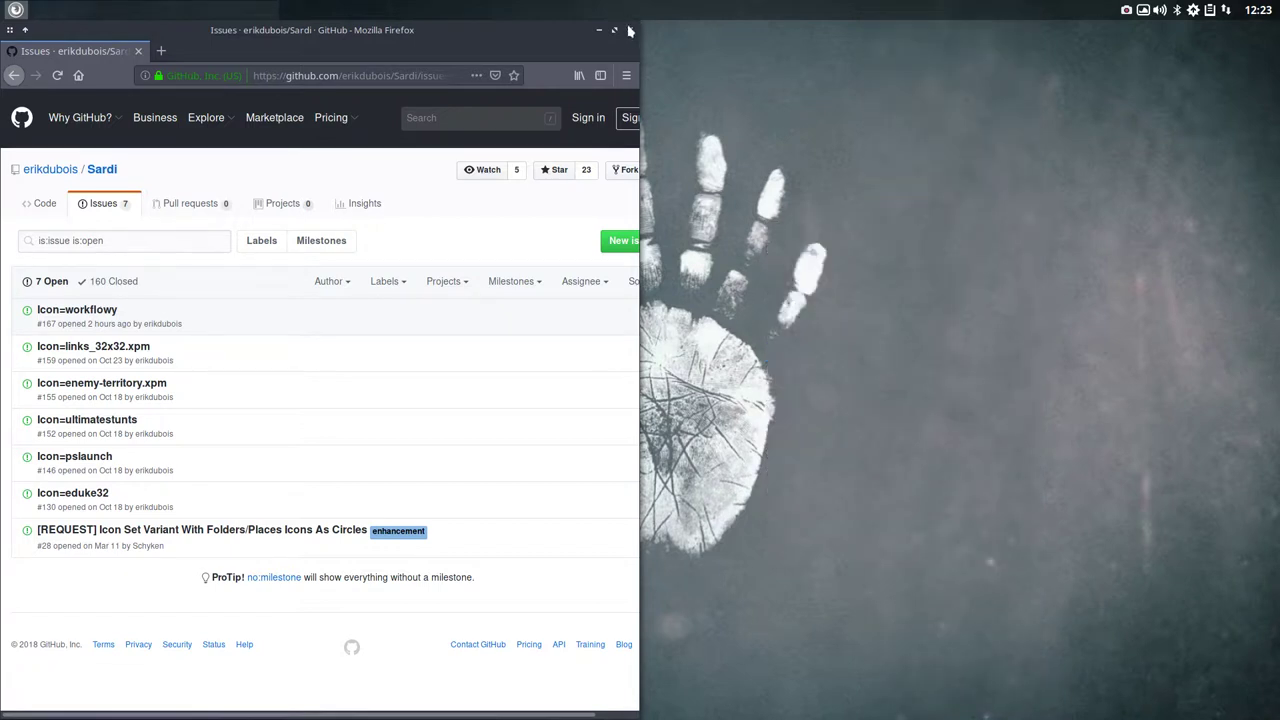